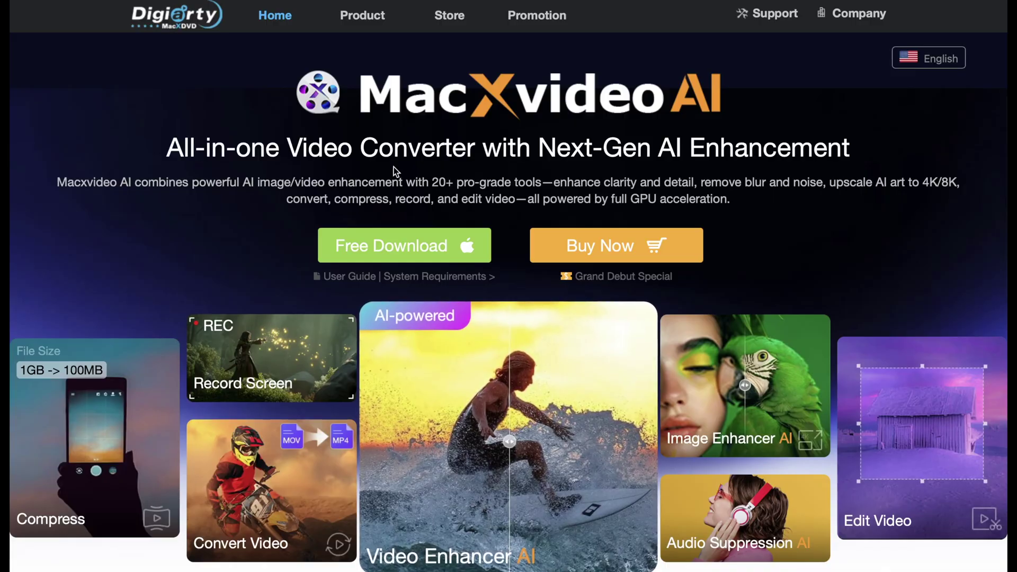
scroll(393, 168, "down", 5)
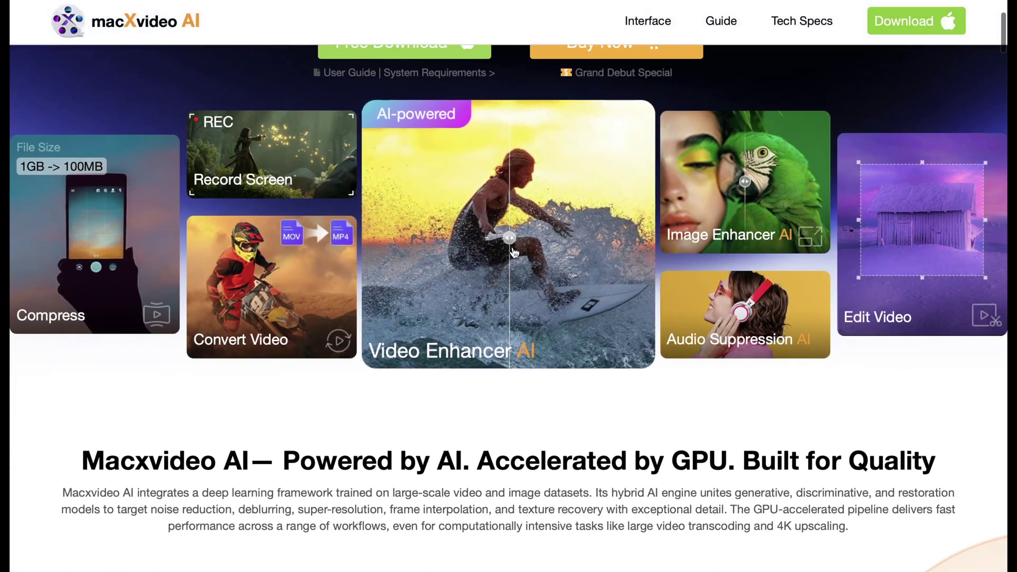
scroll(522, 283, "down", 2)
scroll(523, 281, "down", 5)
scroll(522, 282, "down", 3)
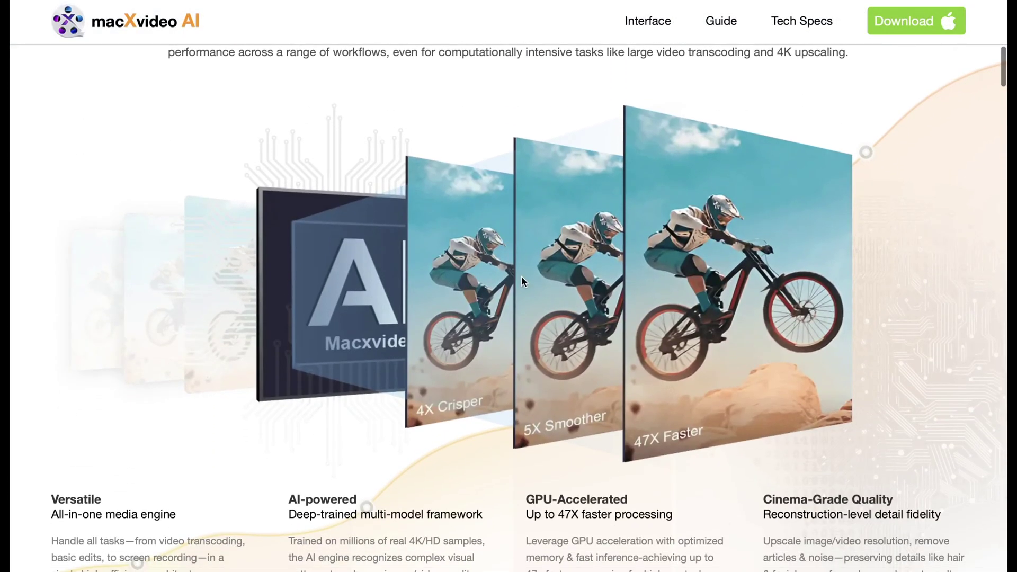
scroll(523, 283, "down", 3)
scroll(523, 283, "down", 5)
scroll(522, 280, "down", 5)
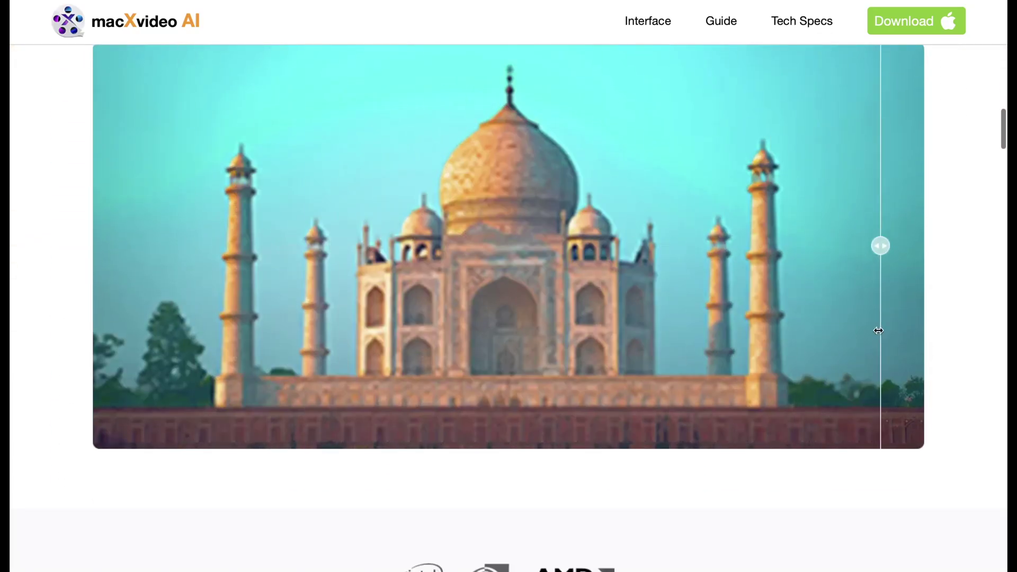
scroll(413, 280, "down", 6)
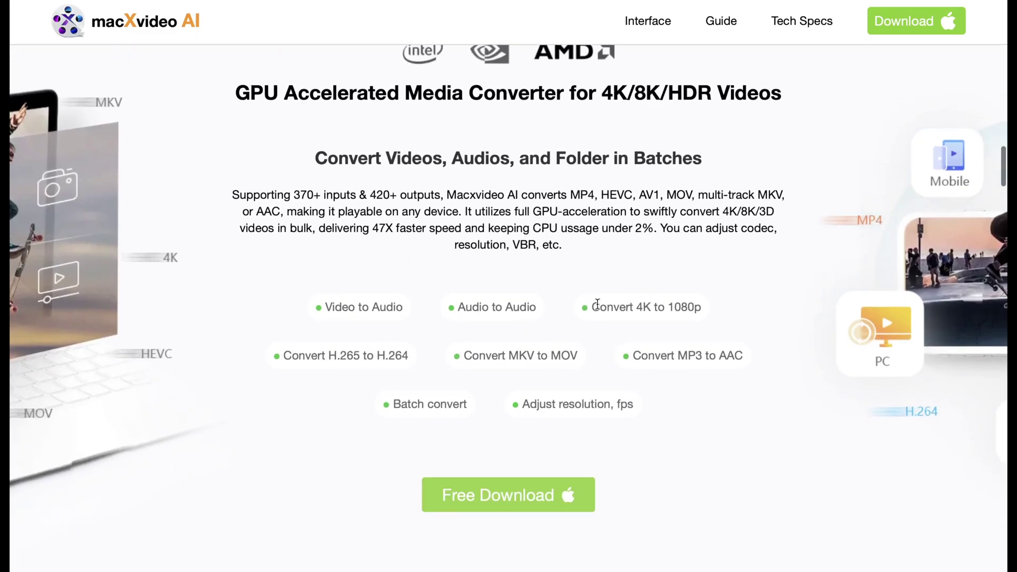
scroll(584, 414, "down", 1)
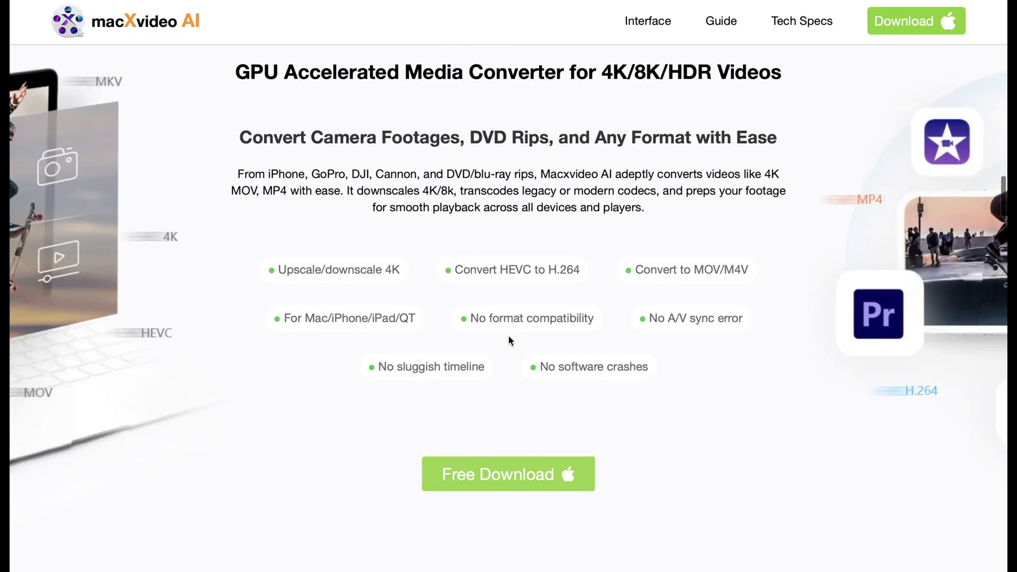
scroll(520, 188, "up", 4)
scroll(522, 191, "up", 6)
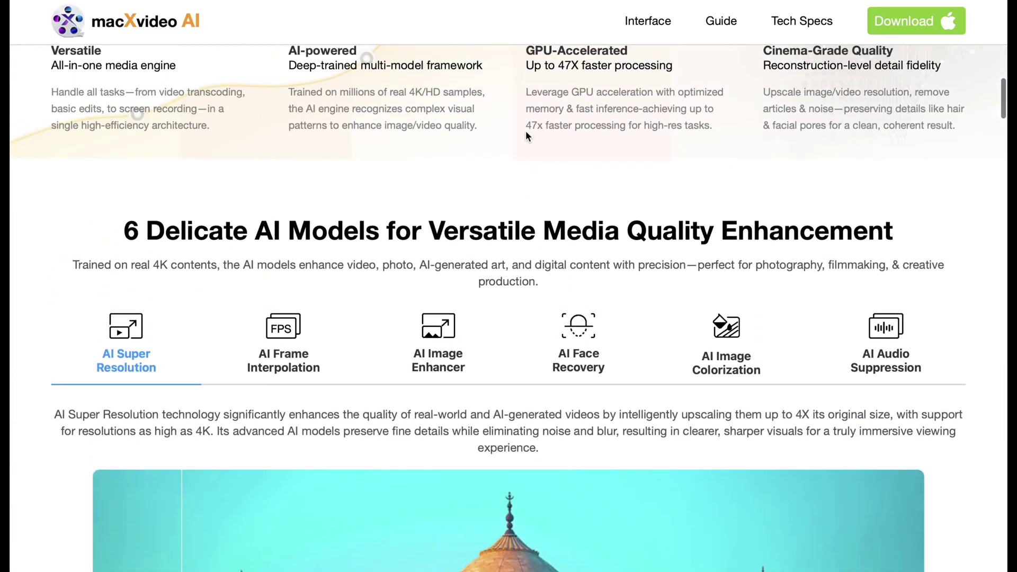
scroll(477, 112, "up", 8)
scroll(374, 88, "up", 5)
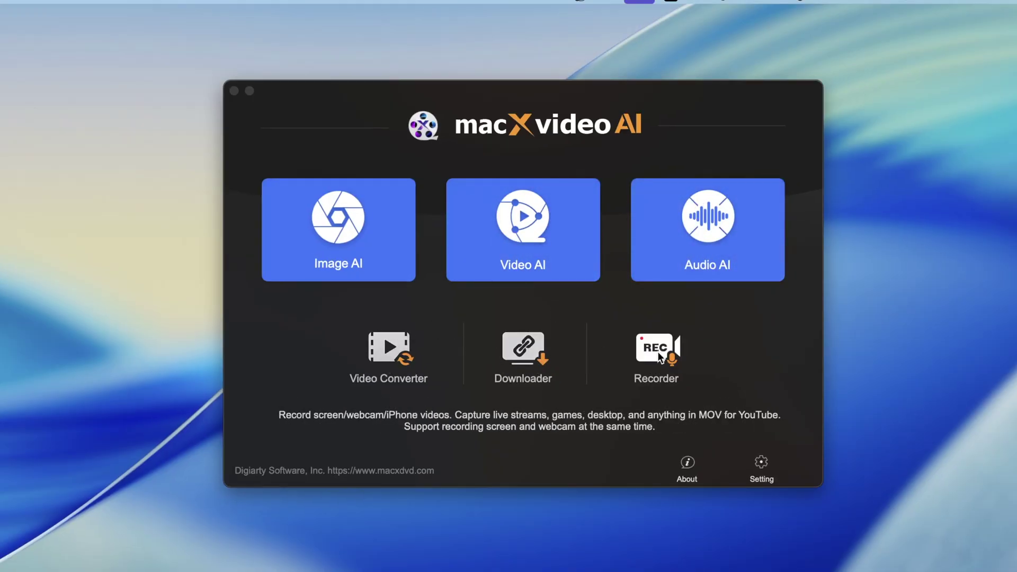
mouse_move(339, 229)
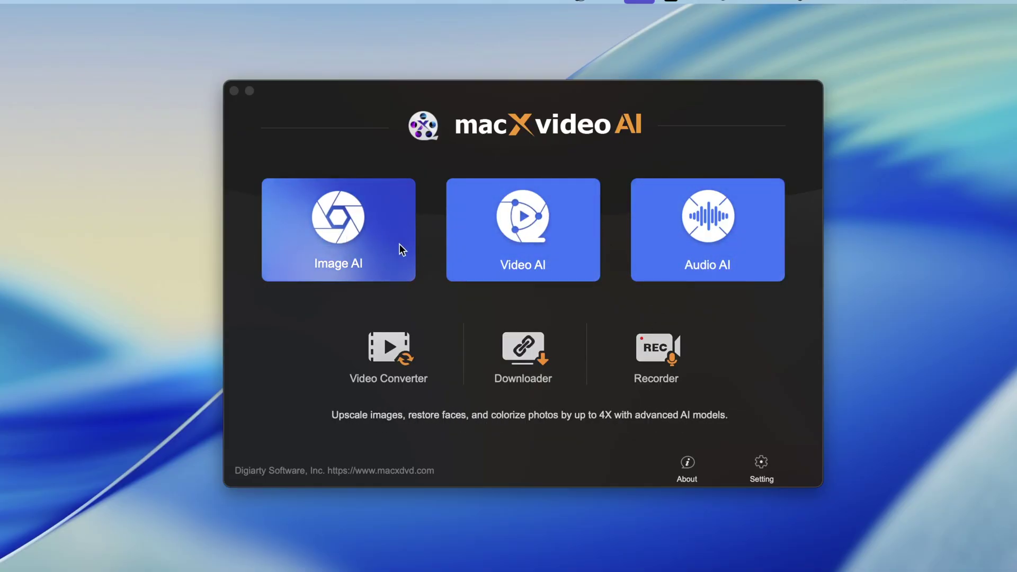
Step: Open the Image AI workspace and browse to the Downloads folder of test files
left_click(349, 223)
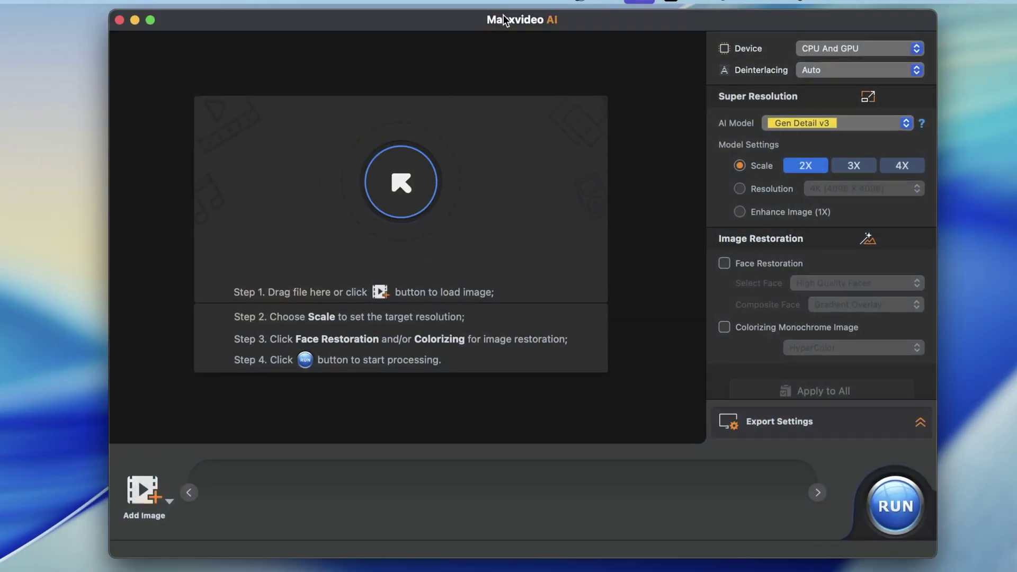
left_click_drag(503, 15, 492, 32)
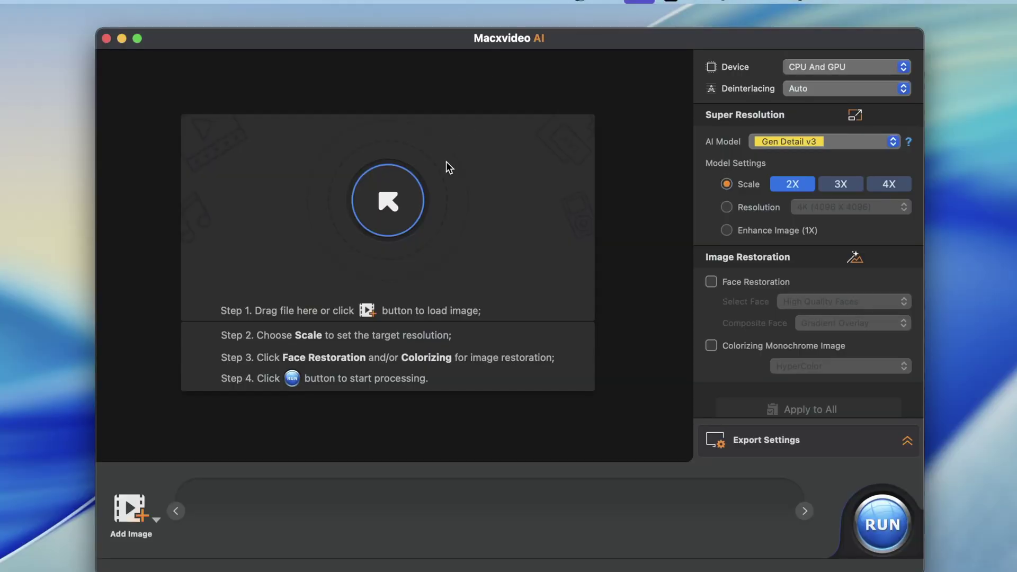
left_click(246, 386)
left_click(182, 302)
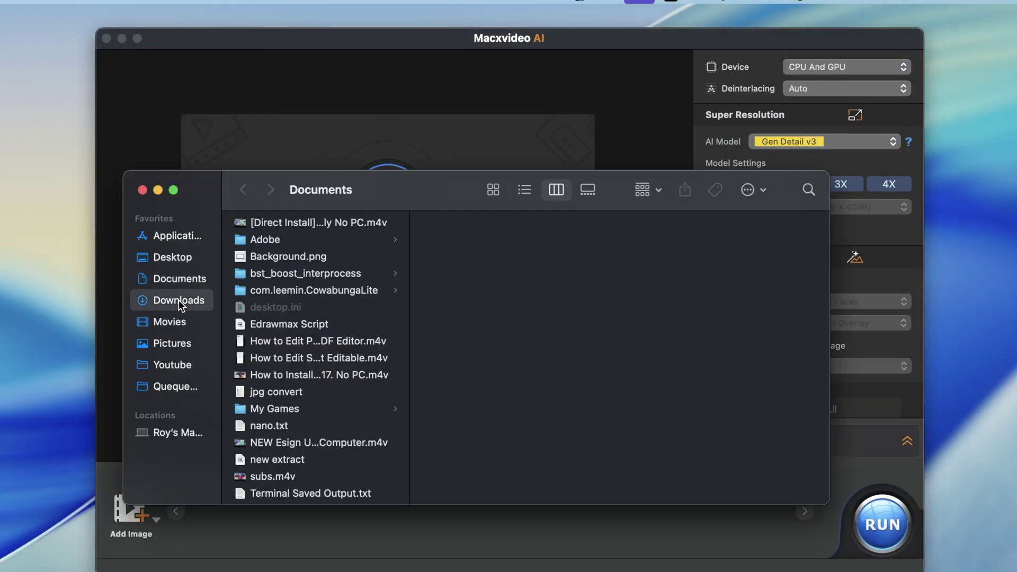
left_click_drag(398, 196, 489, 365)
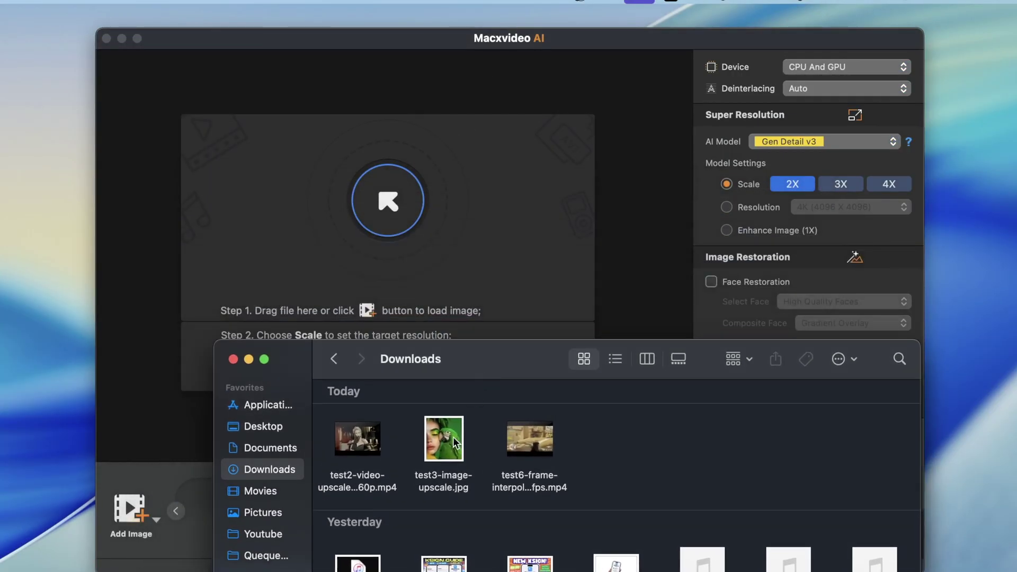
Step: Preview test3-image-upscale.jpg in Preview, then close it and bring Downloads back
double_click(448, 438)
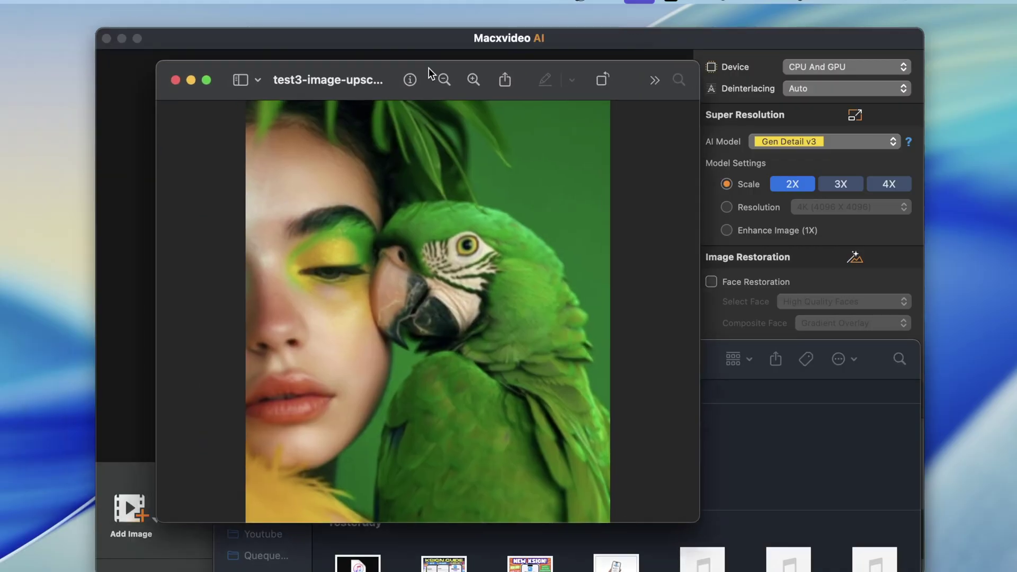
left_click_drag(207, 18, 500, 72)
left_click(823, 468)
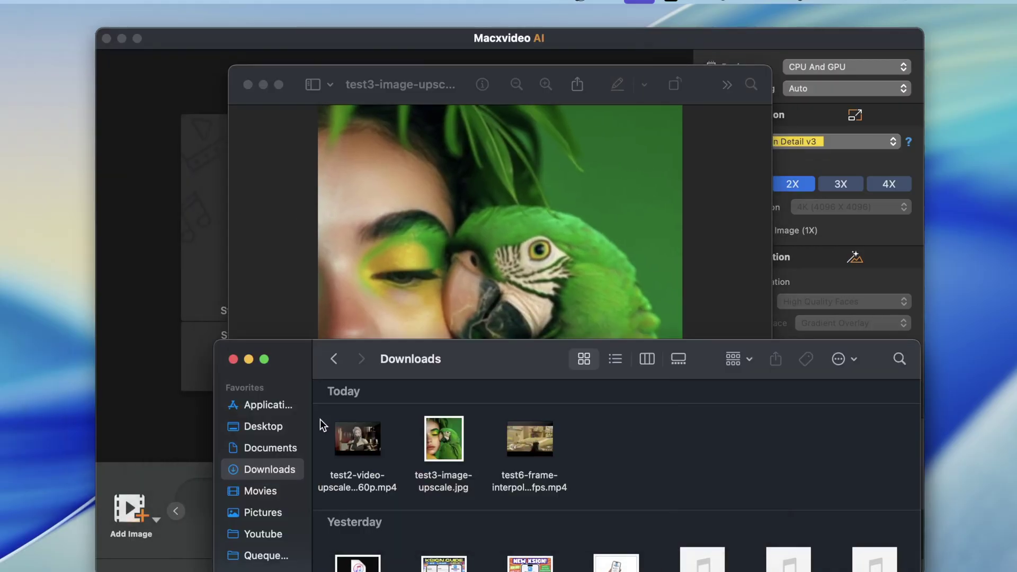
left_click(249, 360)
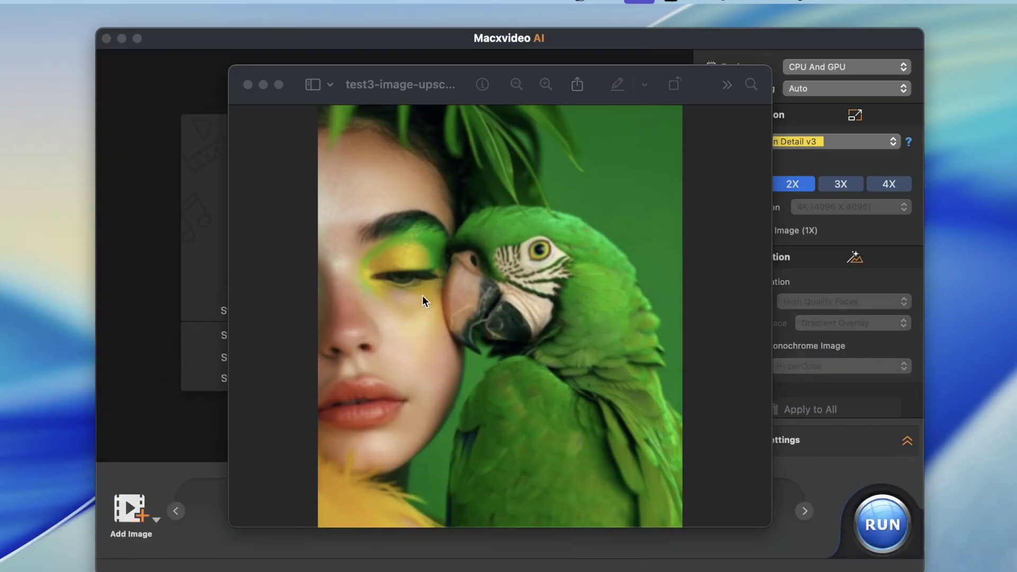
scroll(438, 215, "up", 2)
scroll(438, 215, "up", 5)
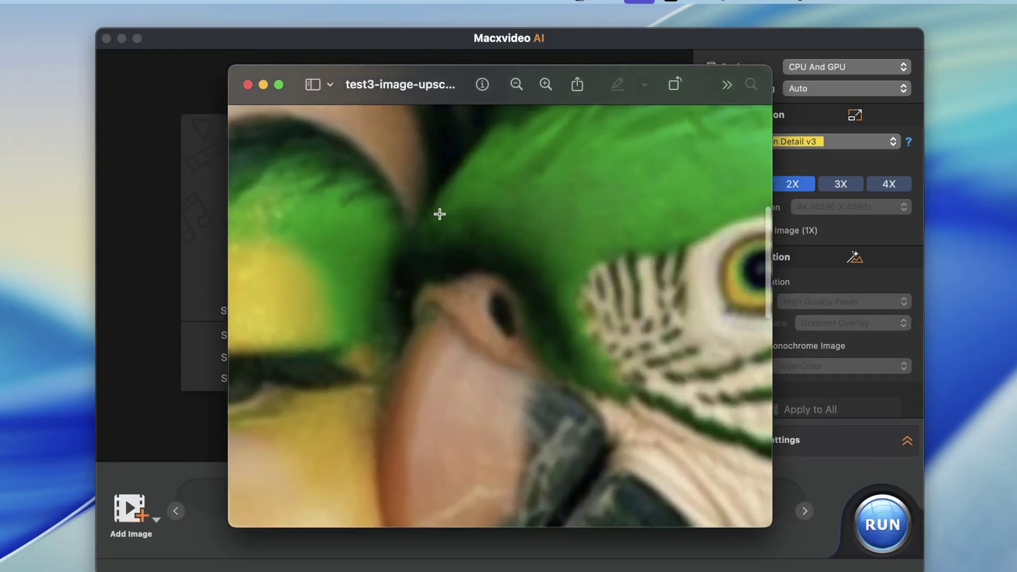
scroll(440, 214, "down", 5)
scroll(399, 185, "up", 2)
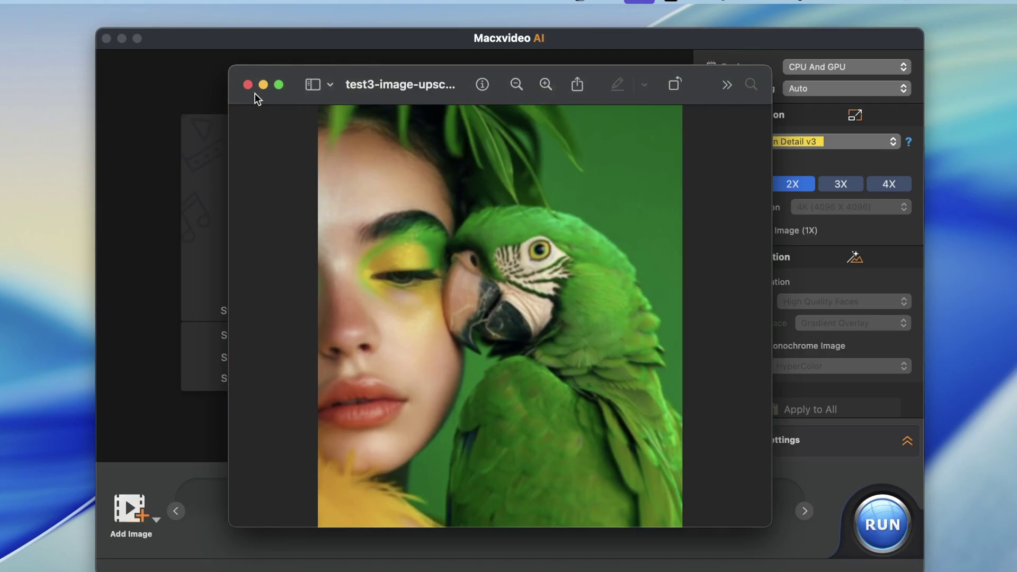
left_click(248, 85)
left_click(56, 566)
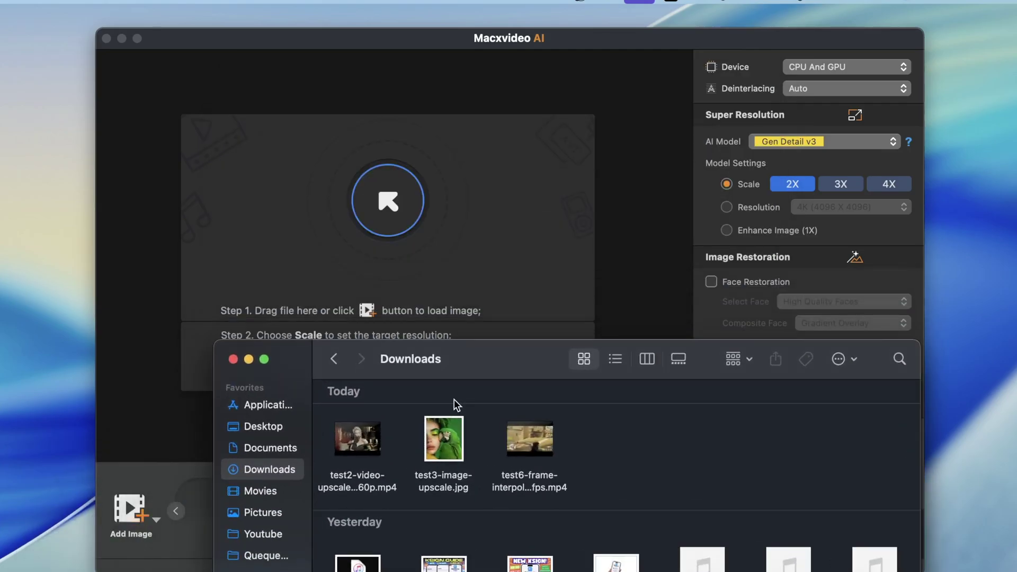
Step: Drop test3-image-upscale.jpg into the enhancer and compare before/after with the split divider
left_click_drag(444, 439, 383, 204)
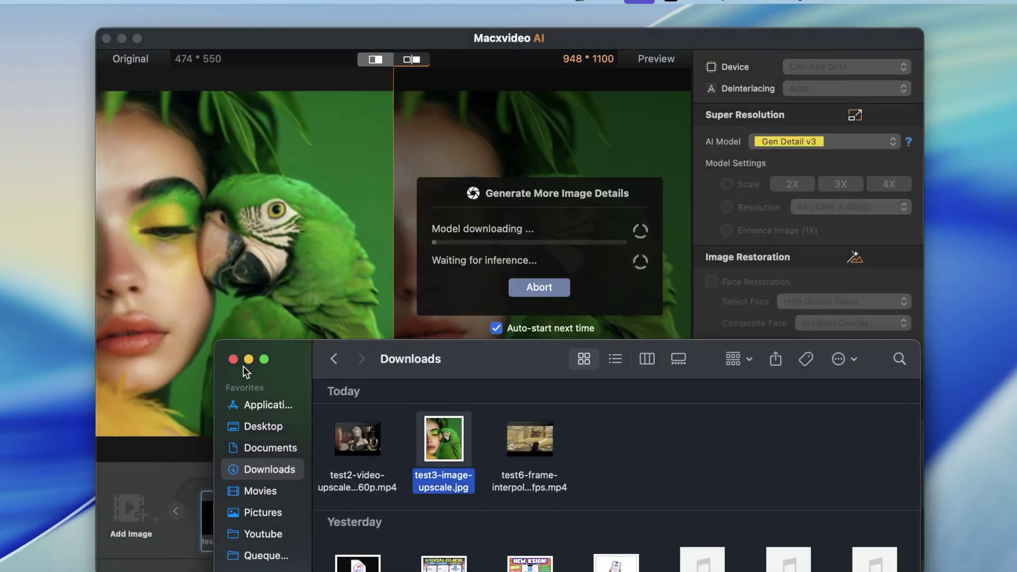
left_click(248, 360)
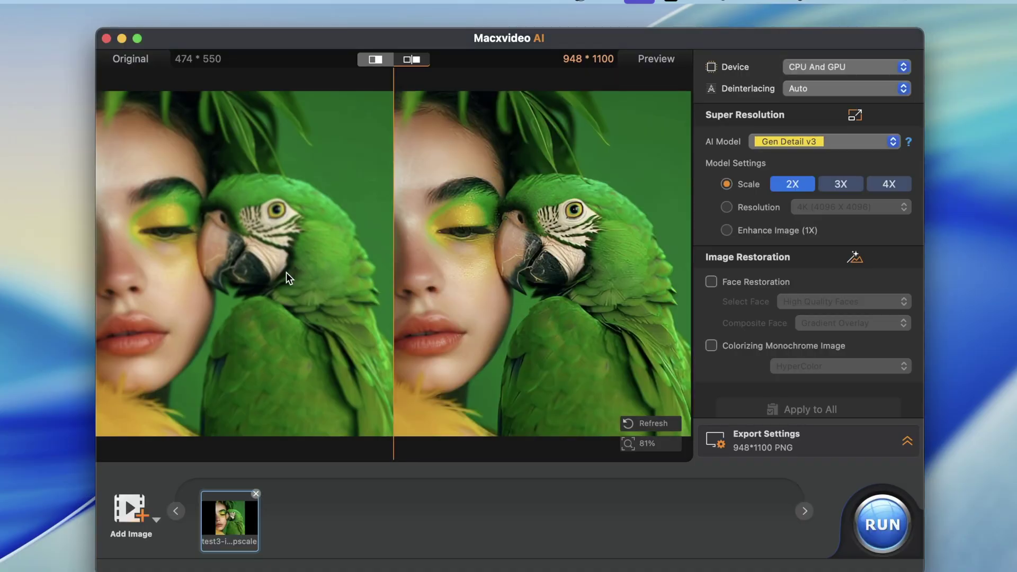
left_click(411, 61)
left_click(374, 63)
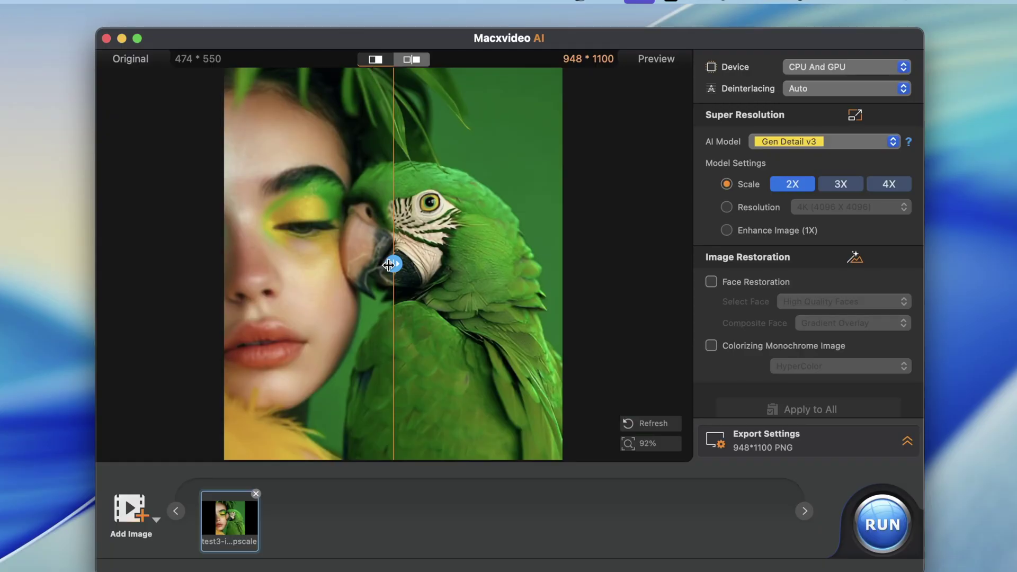
mouse_move(390, 265)
left_mouse_down()
mouse_move(536, 266)
mouse_move(233, 329)
mouse_move(472, 332)
left_mouse_up()
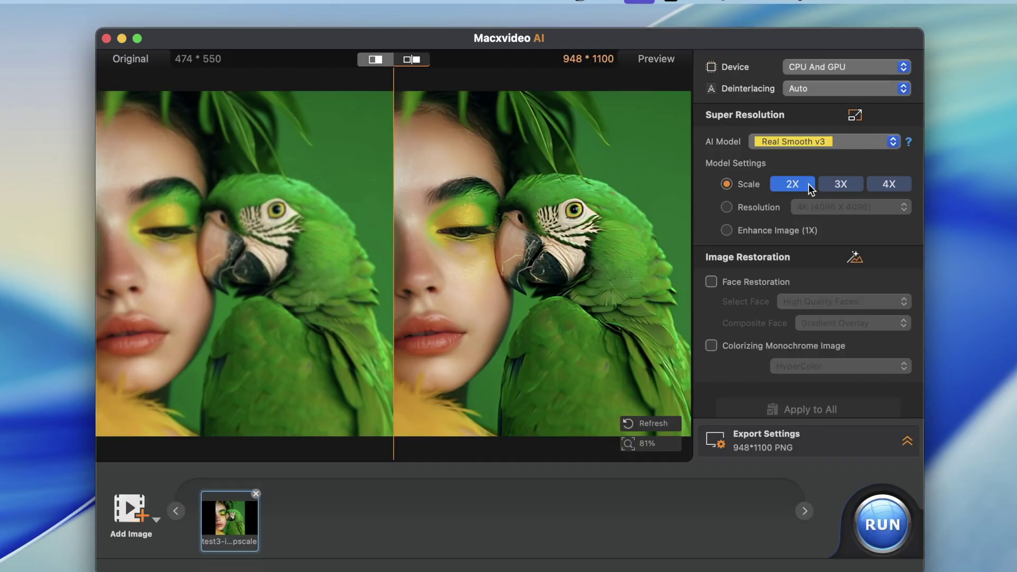
Step: Keep Real Smooth v3, choose 3X scale, and turn off automatic inference start
left_click(827, 133)
left_click(843, 160)
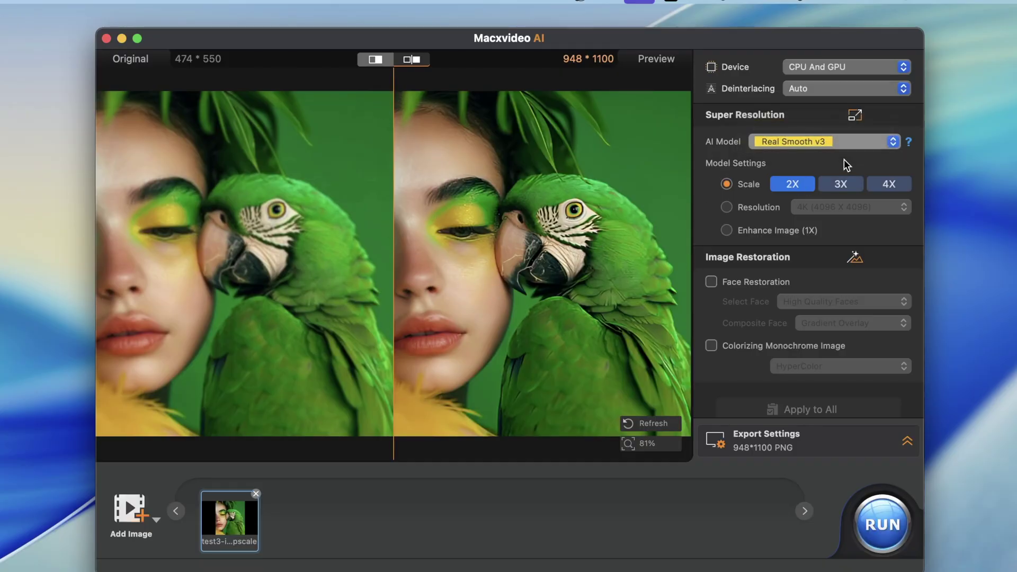
left_click(836, 185)
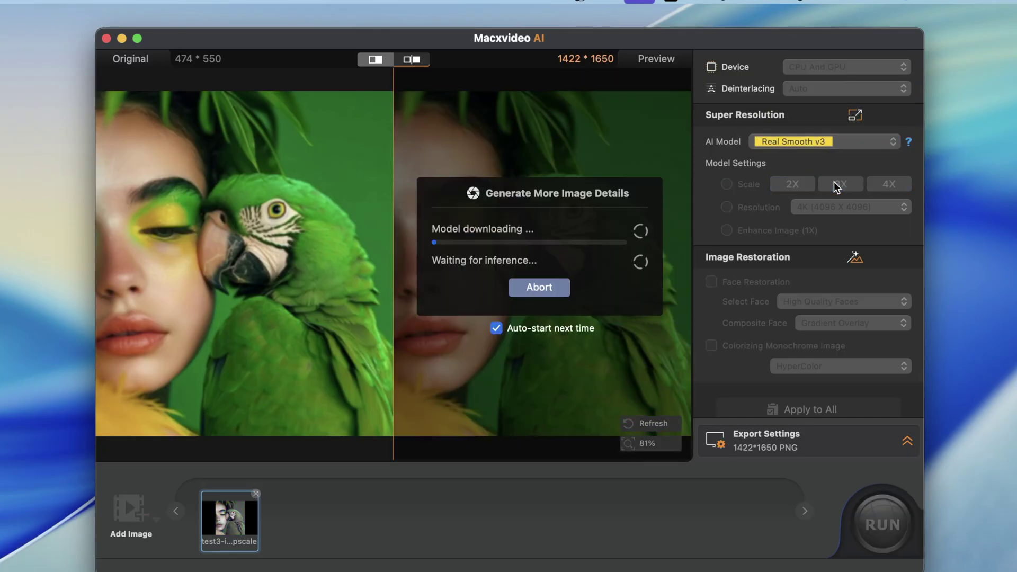
left_click(501, 329)
left_click(544, 290)
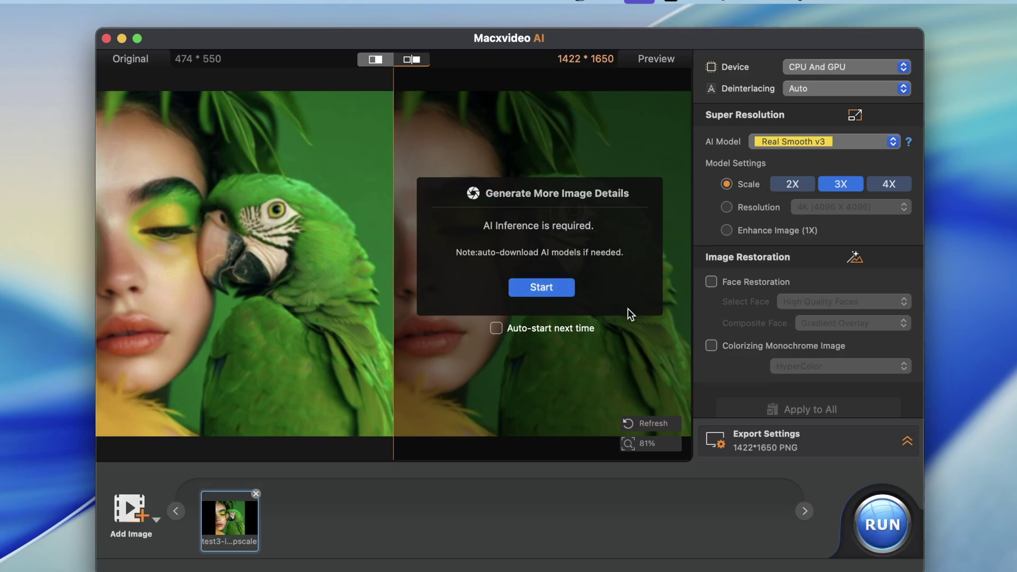
Step: Try 2X, 3X, 4X and 8K output, then settle on Enhance Image (1X)
left_click(789, 185)
left_click(831, 182)
left_click(880, 185)
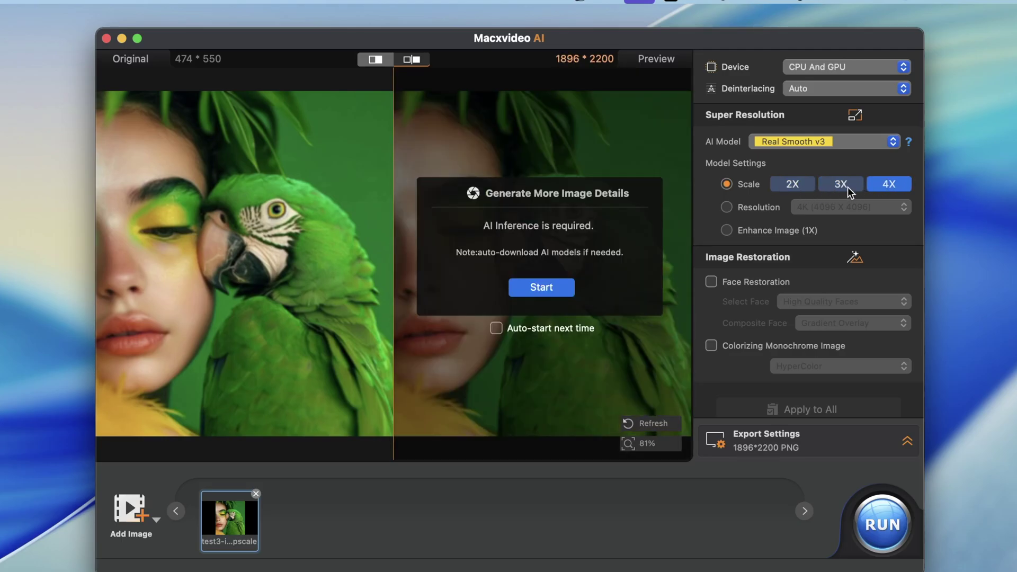
left_click(733, 206)
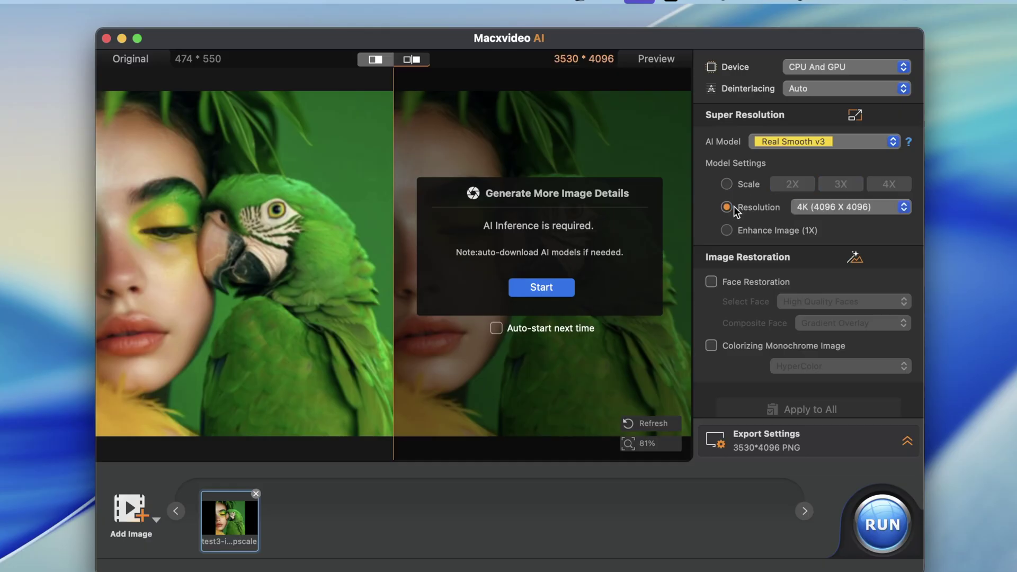
left_click(820, 212)
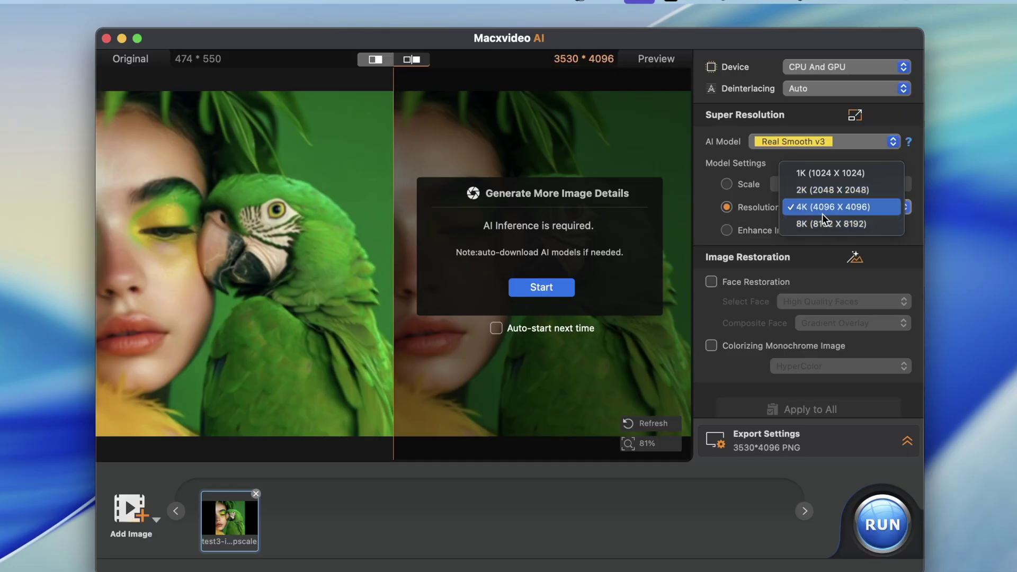
left_click(827, 224)
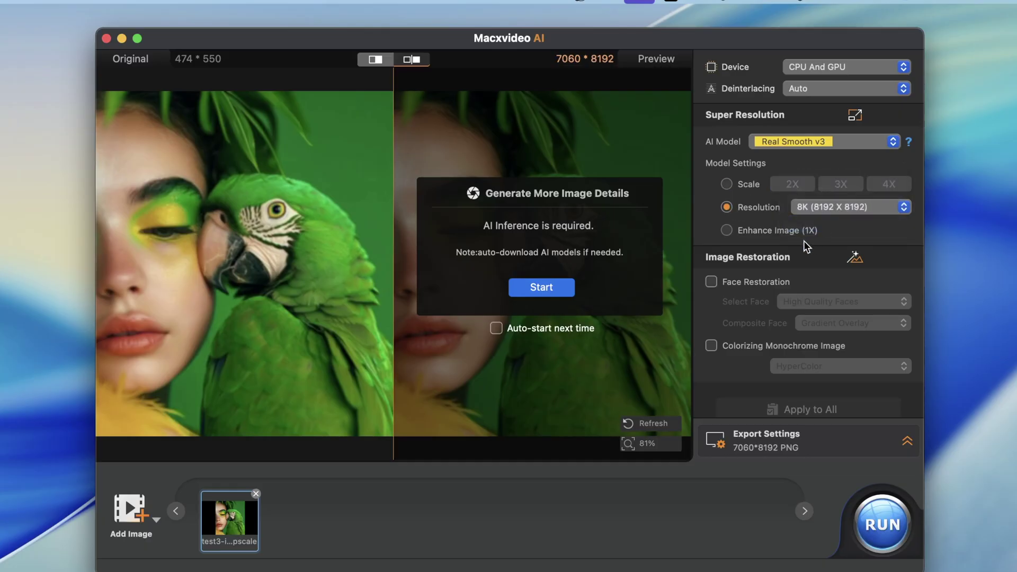
left_click(728, 230)
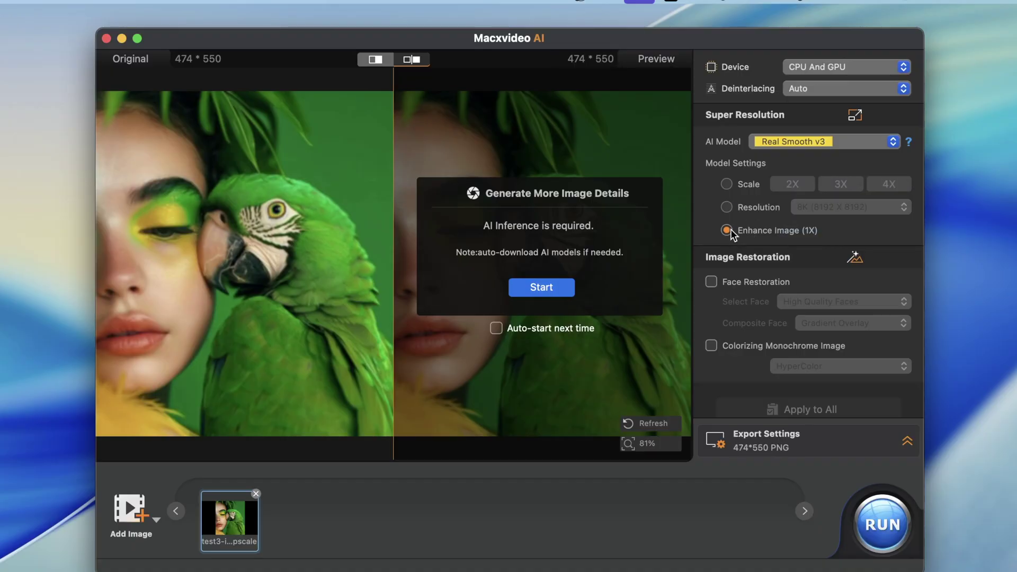
Step: Start AI inference for the preview and zoom in on the parrot
left_click(550, 294)
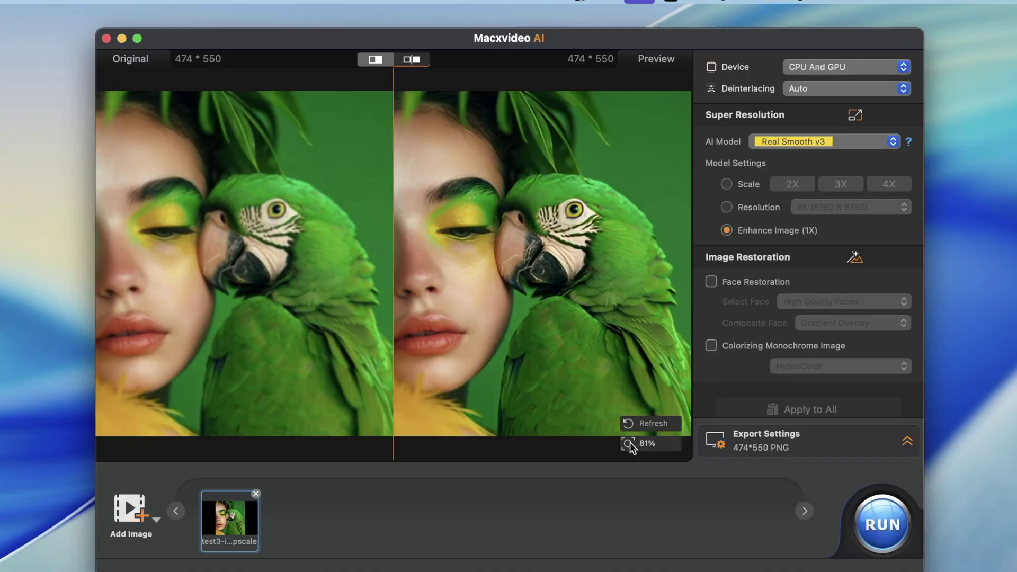
left_click(628, 443)
mouse_move(558, 484)
left_mouse_down()
mouse_move(650, 485)
mouse_move(544, 493)
left_mouse_up()
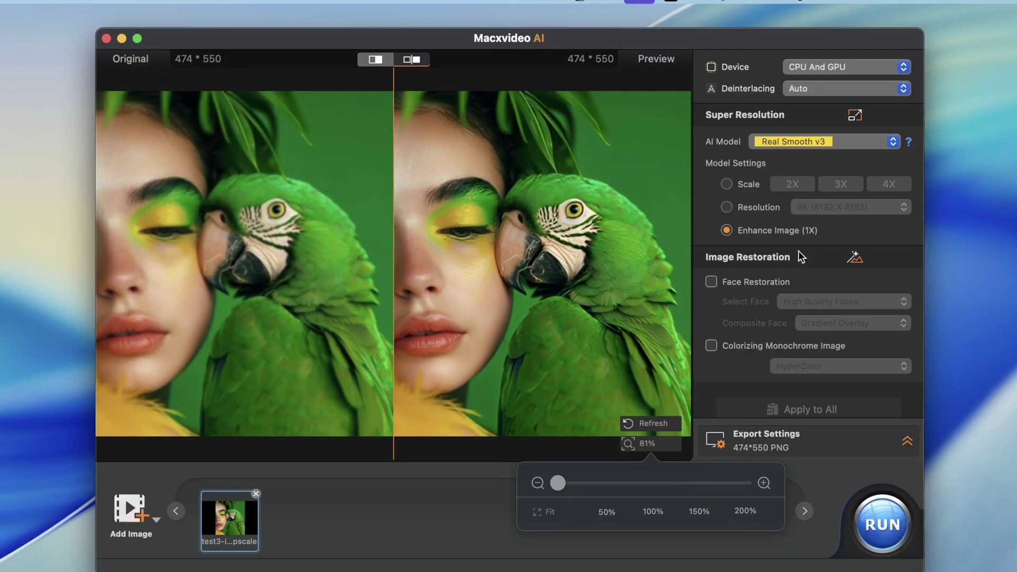
scroll(728, 286, "down", 1)
Step: Restore All Faces with Precise Recognition (AI) compositing and rerun inference
left_click(719, 275)
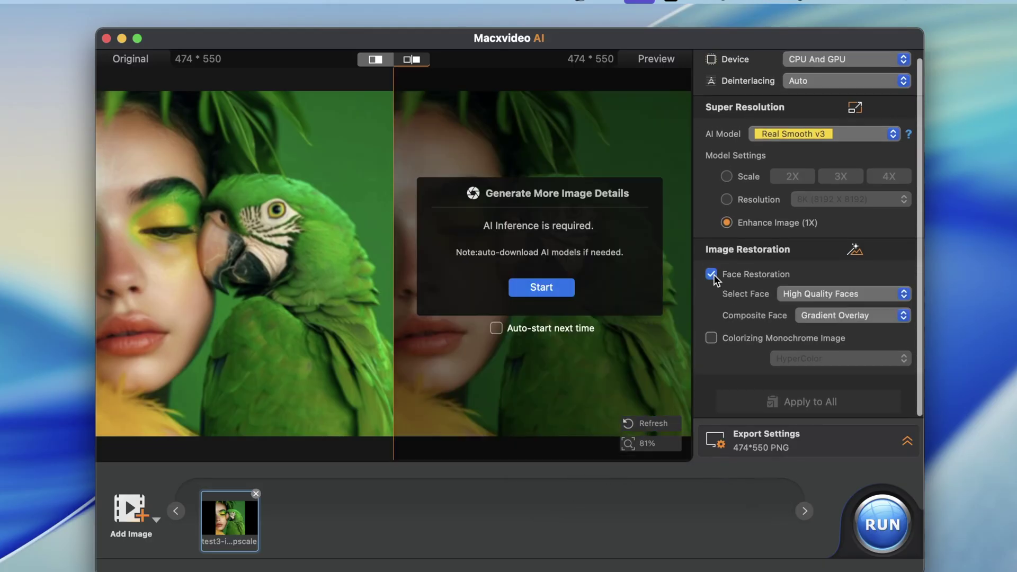
left_click(799, 293)
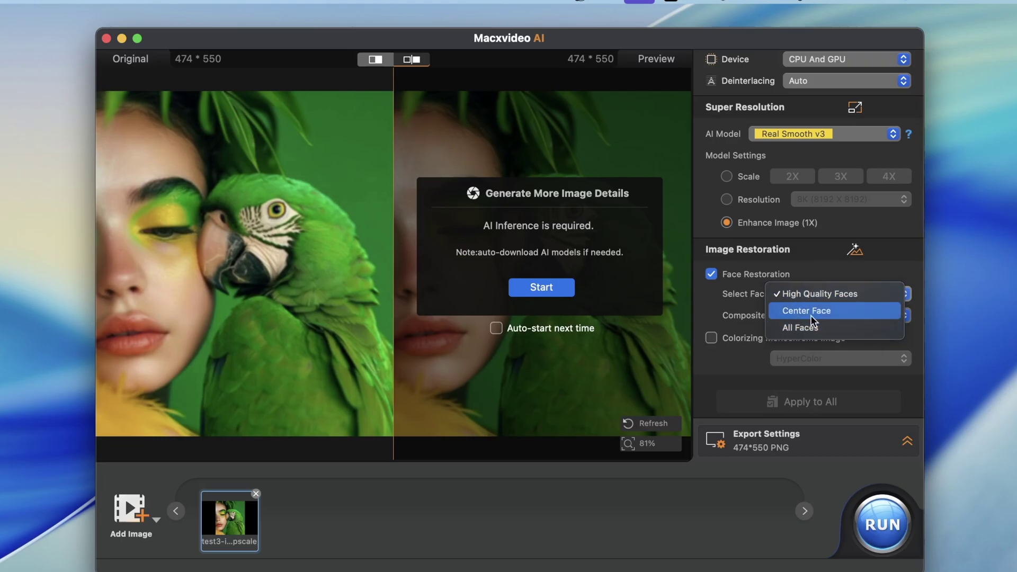
left_click(811, 334)
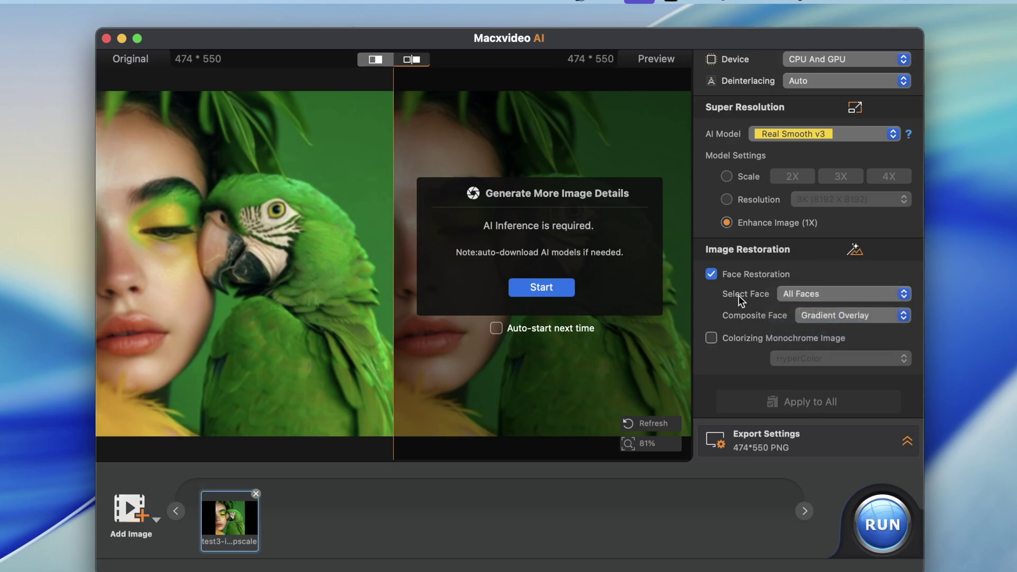
left_click(822, 313)
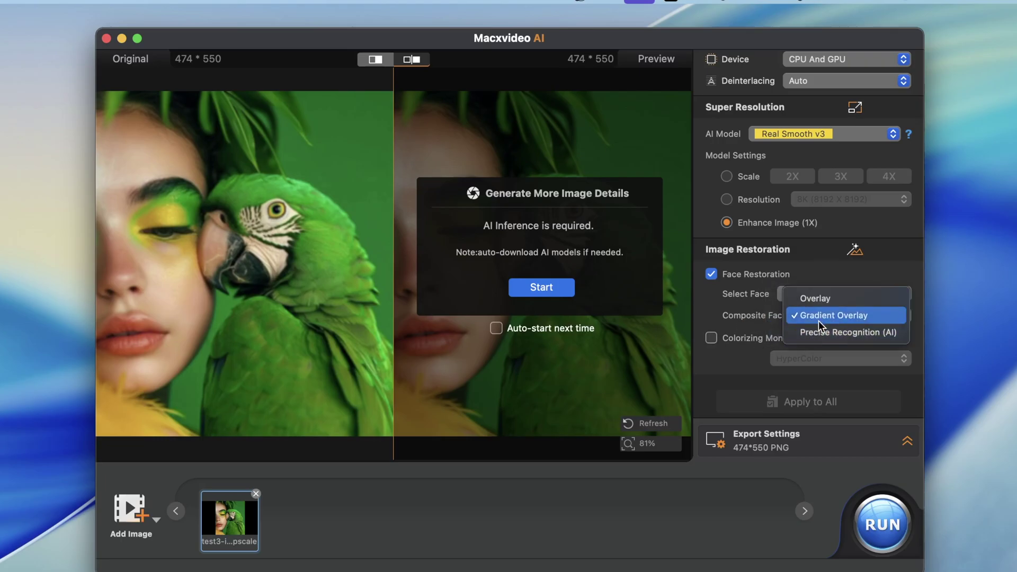
left_click(817, 334)
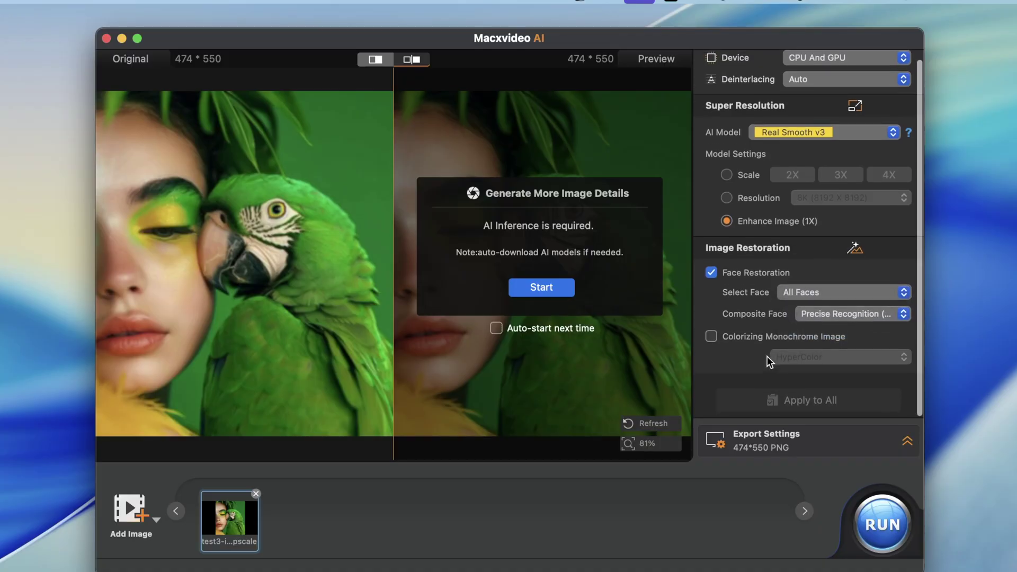
left_click(559, 288)
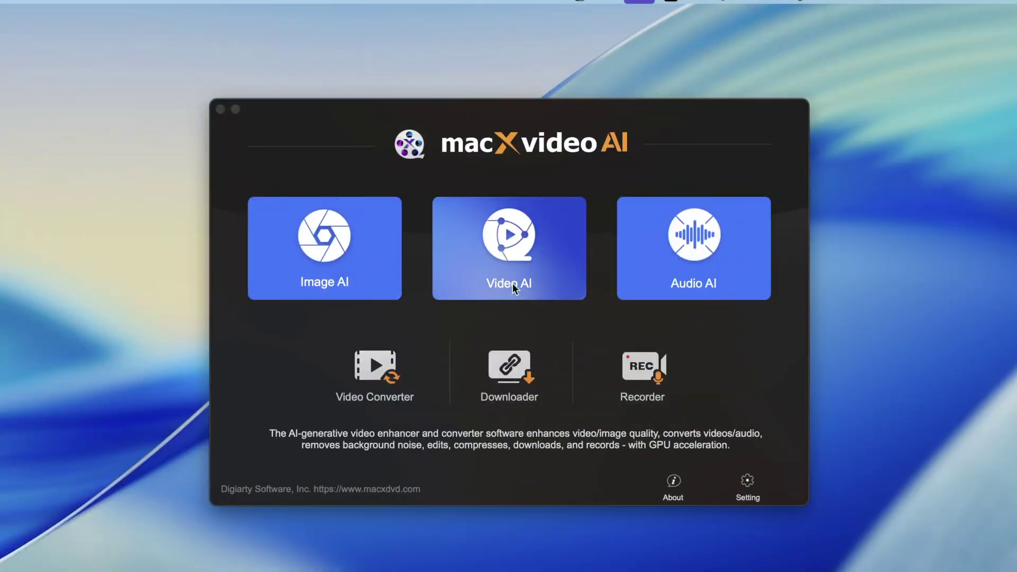
Step: Switch to Video AI and preview the gameplay clip from Downloads
left_click(507, 252)
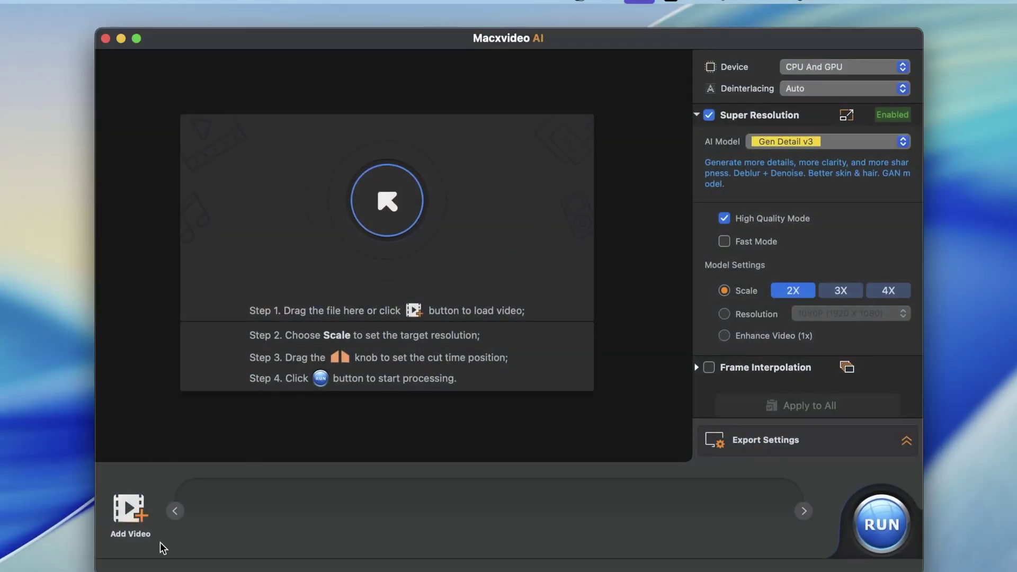
left_click(130, 510)
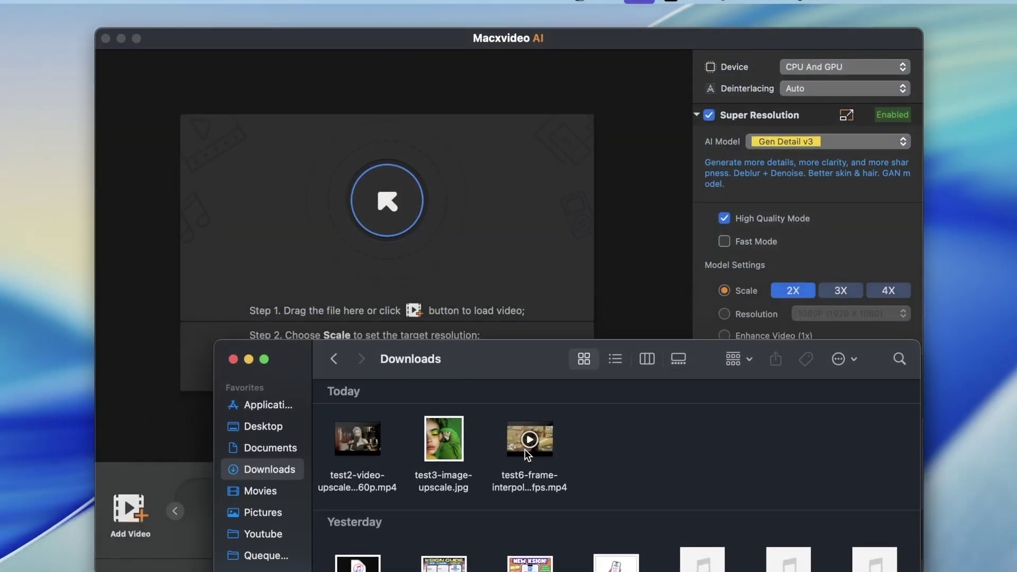
double_click(520, 450)
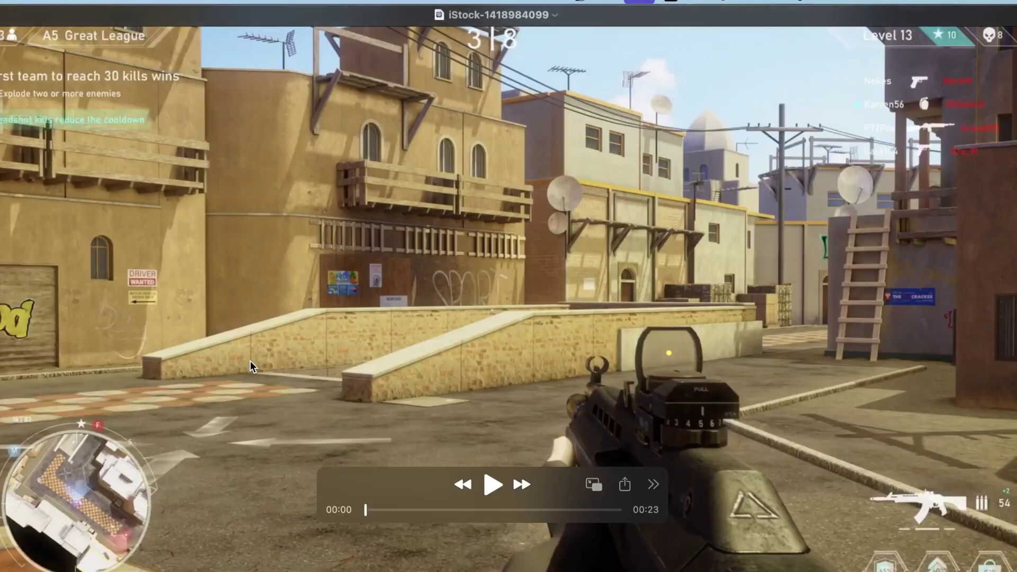
Step: Play the gameplay clip in QuickTime and scrub ahead to about 4 seconds
left_click(494, 484)
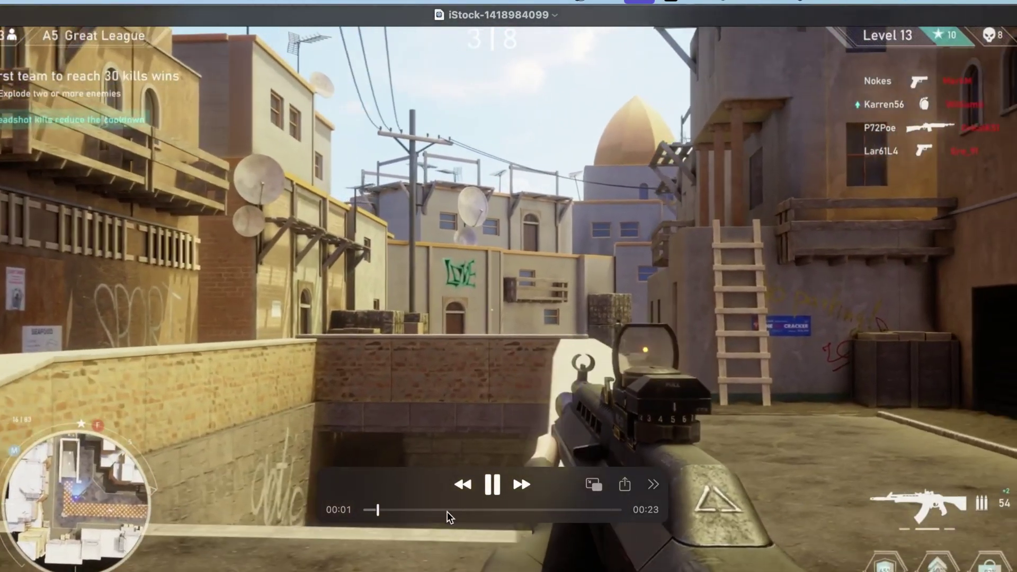
mouse_move(448, 509)
left_mouse_down()
mouse_move(404, 509)
mouse_move(466, 509)
left_mouse_up()
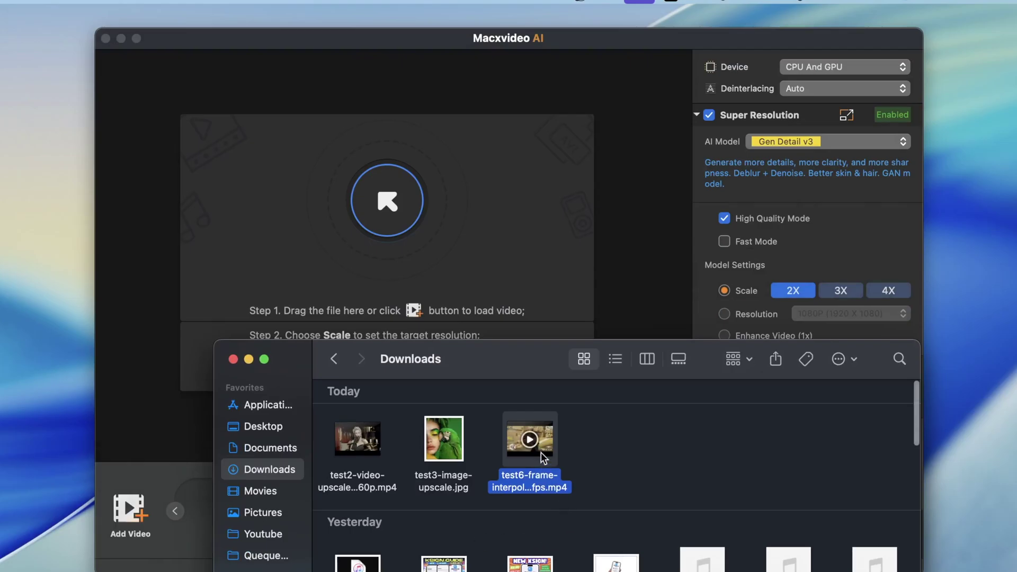
Step: Drop test6-frame-interpol...fps.mp4 from Downloads onto the Video AI drop area
left_click_drag(530, 441, 433, 270)
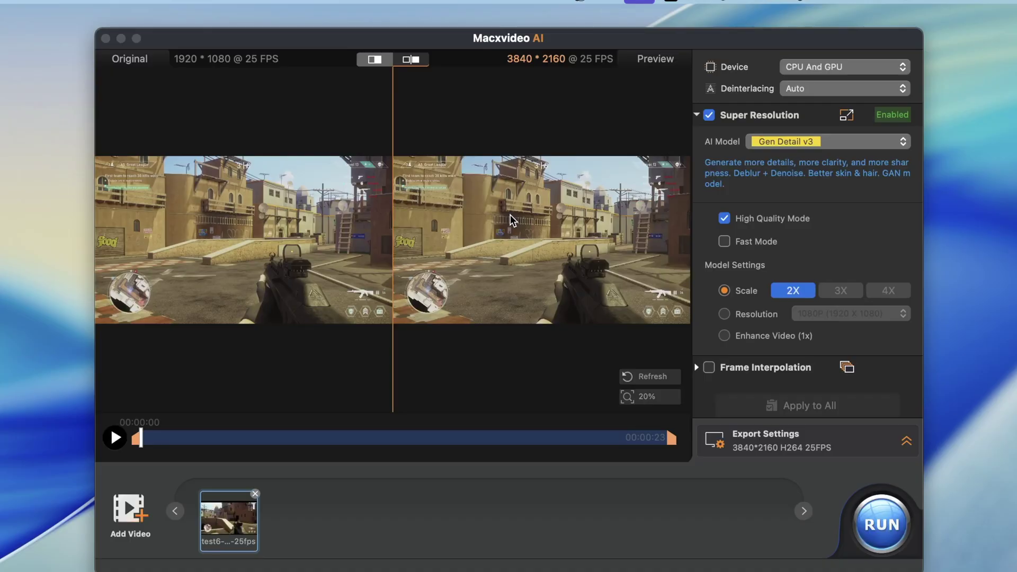
Step: Sweep the split-view divider across the gameplay frame, toggle Super Resolution off and on, and browse models
left_click(402, 61)
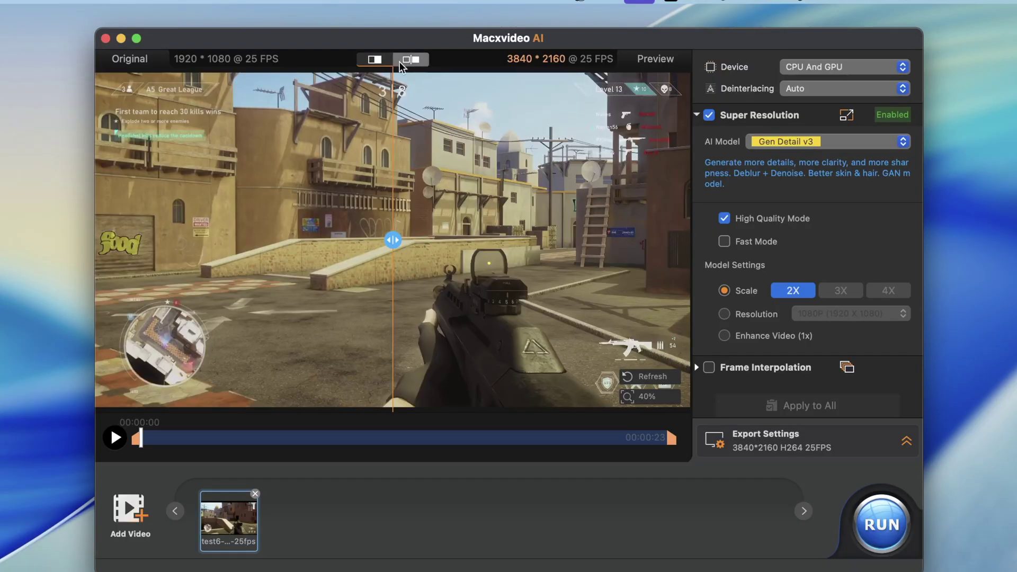
mouse_move(393, 252)
left_mouse_down()
mouse_move(382, 255)
mouse_move(522, 255)
mouse_move(238, 270)
mouse_move(435, 262)
mouse_move(148, 255)
mouse_move(127, 306)
mouse_move(272, 341)
mouse_move(120, 318)
mouse_move(325, 387)
mouse_move(415, 380)
left_mouse_up()
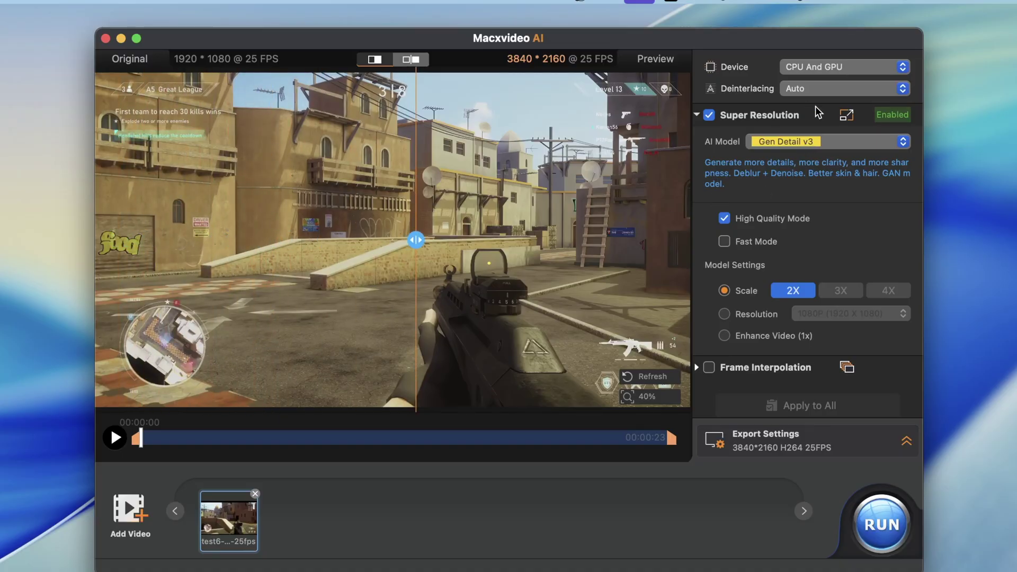
left_click(709, 117)
left_click(709, 117)
left_click(710, 116)
left_click(710, 117)
scroll(801, 255, "down", 1)
scroll(801, 254, "up", 1)
left_click(834, 143)
Step: Choose Real Smooth v3 and start AI inference for the enhanced preview
left_click(819, 158)
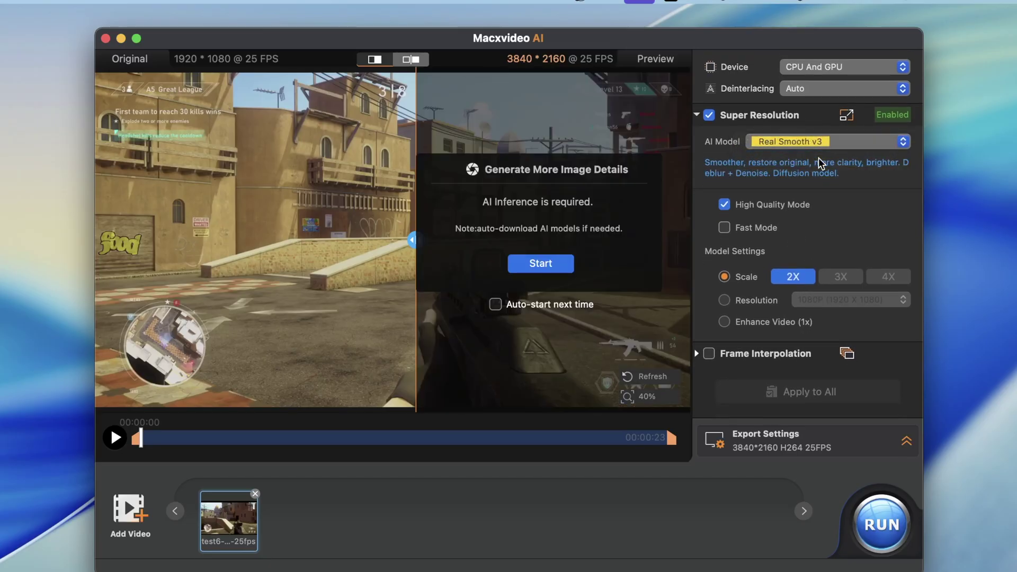
left_click(557, 270)
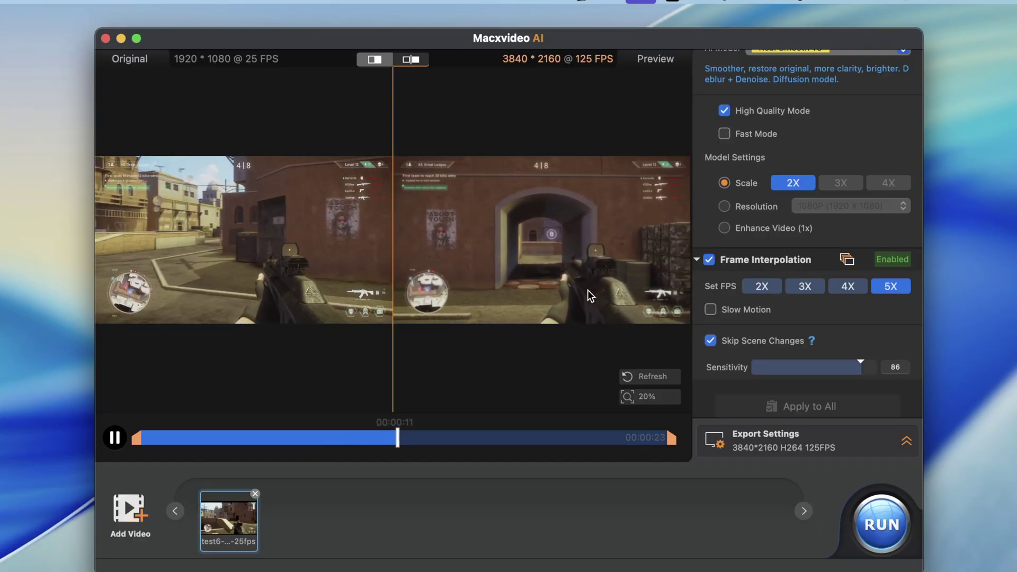
Step: Pause playback, set the output resolution to 4K (3840 X 2160), and regenerate the preview
left_click(114, 436)
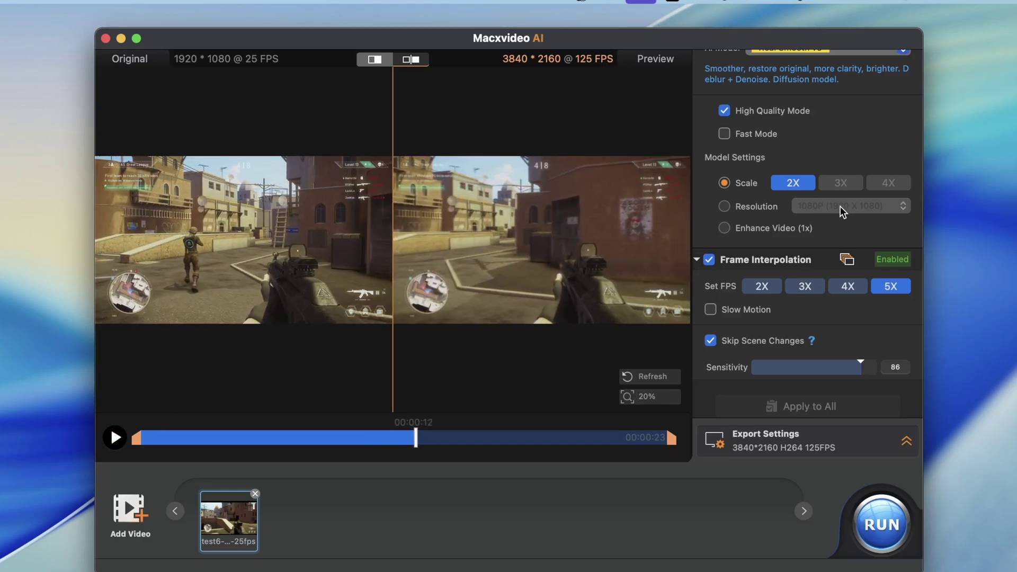
left_click(724, 207)
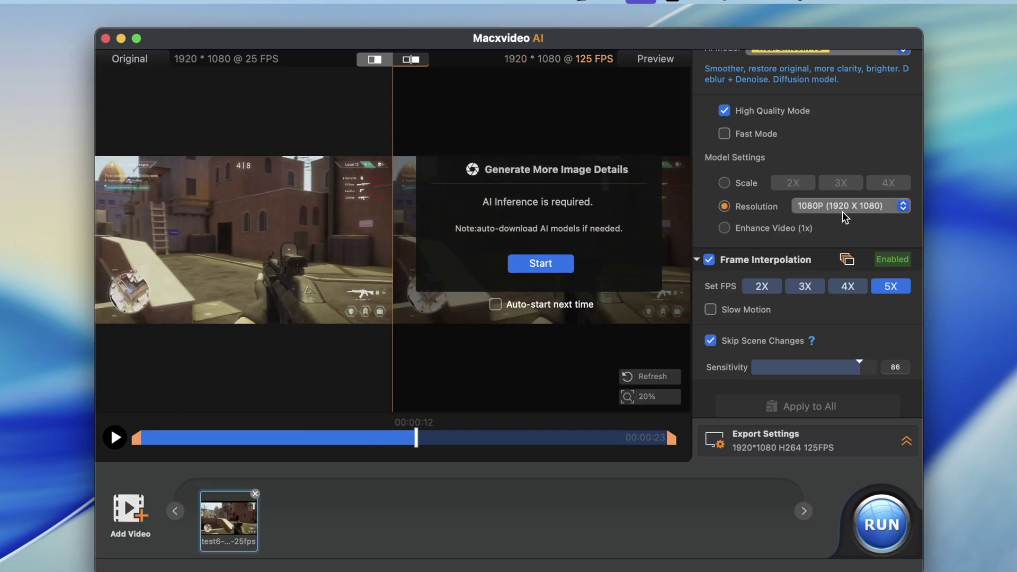
left_click(842, 209)
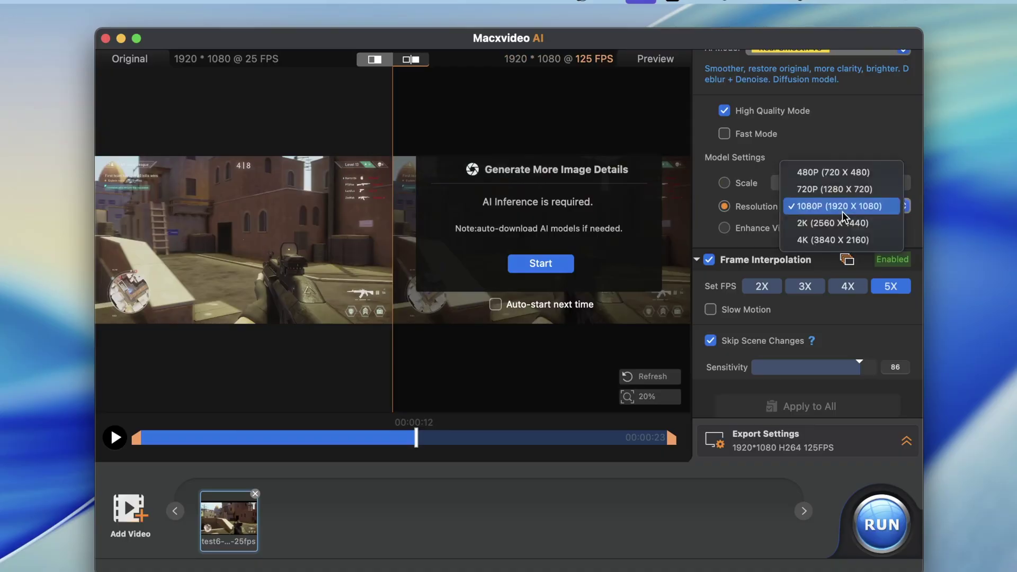
left_click(836, 240)
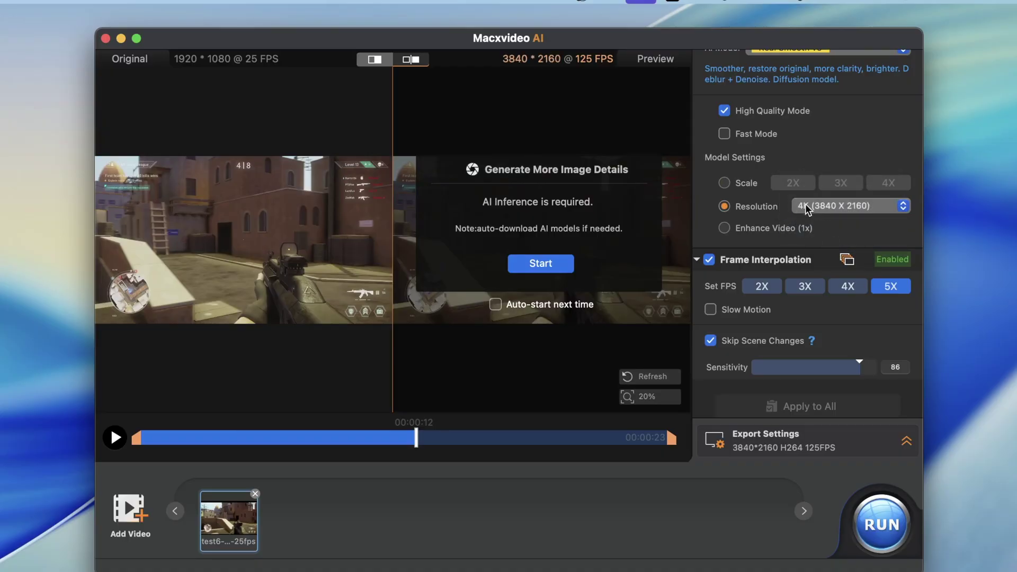
left_click(562, 265)
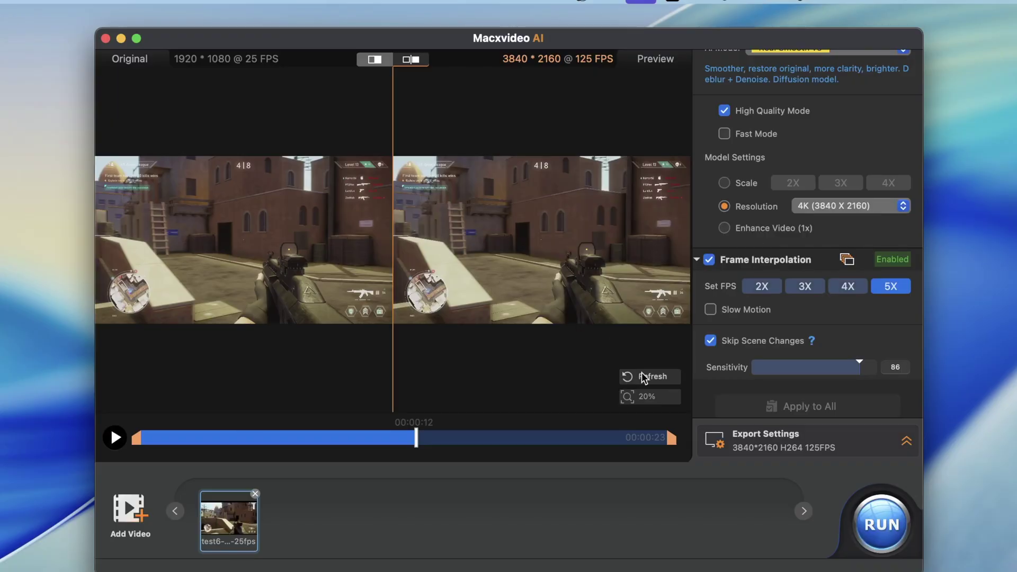
Step: Zoom the gameplay preview and pan to the gun and wall, comparing original versus enhanced detail
left_click(628, 396)
mouse_move(578, 435)
left_mouse_down()
mouse_move(649, 434)
mouse_move(520, 440)
mouse_move(586, 442)
left_mouse_up()
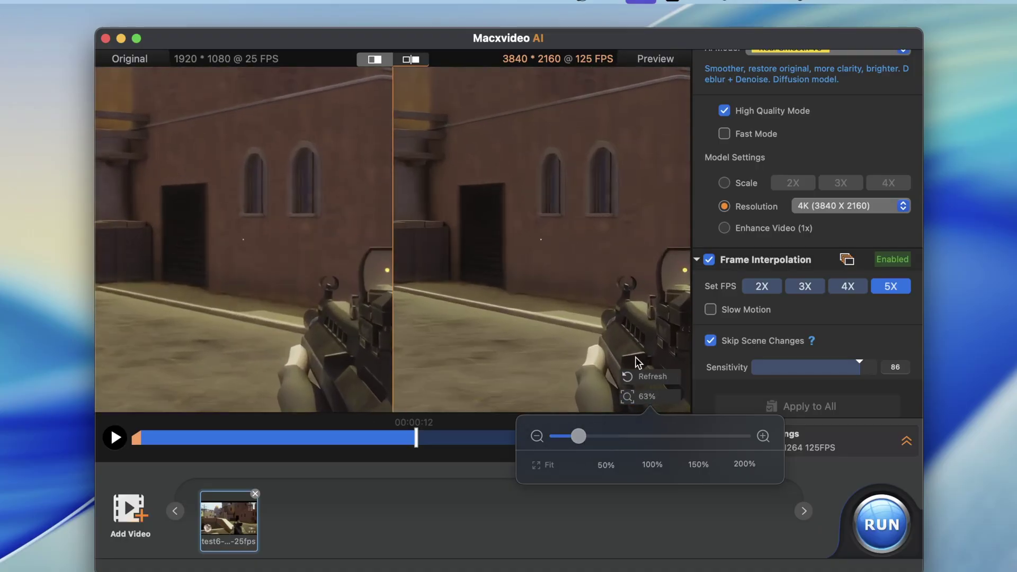
left_click_drag(598, 336, 502, 290)
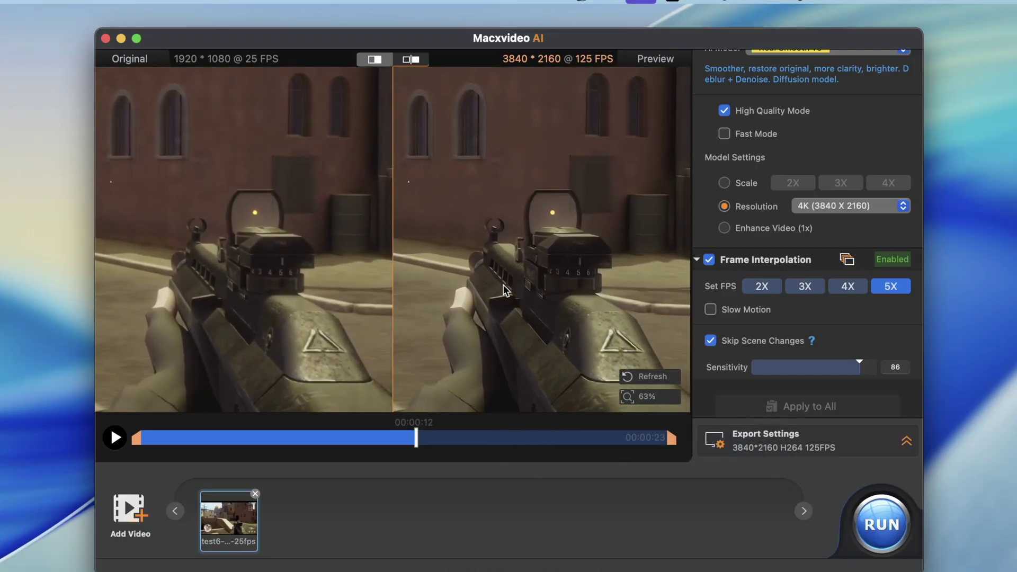
left_click(640, 397)
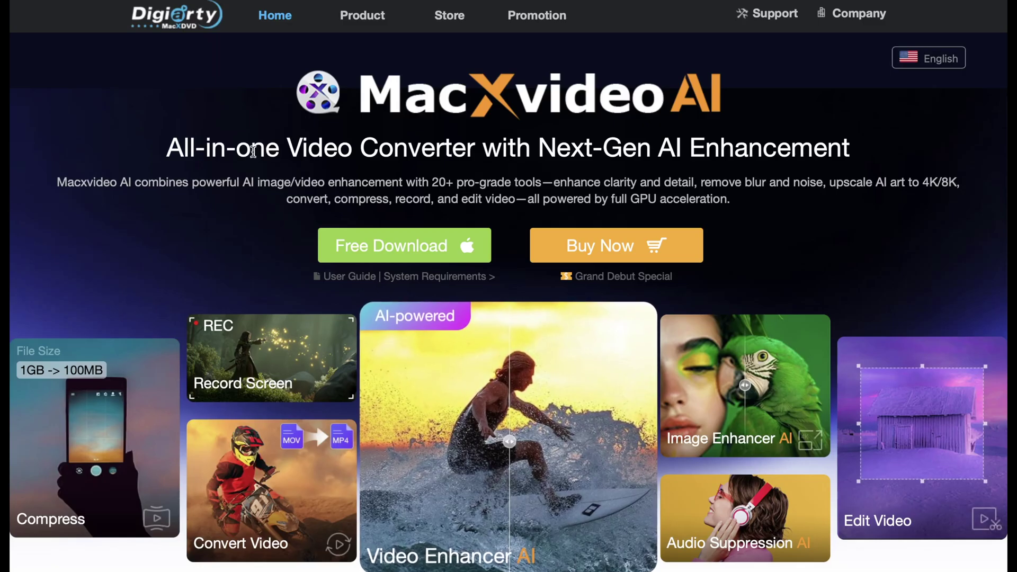
scroll(347, 194, "down", 3)
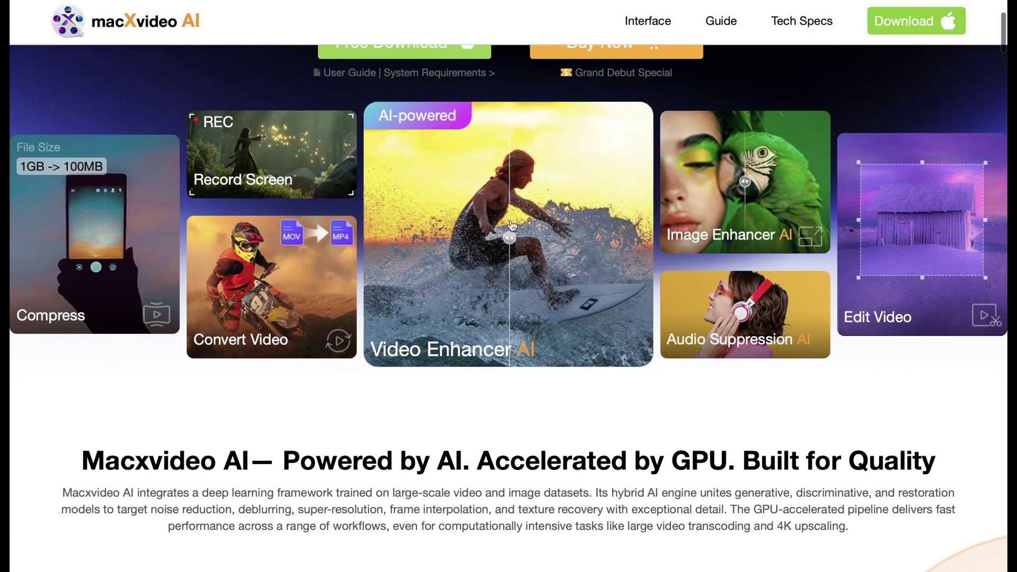
scroll(512, 252, "down", 4)
scroll(516, 266, "down", 3)
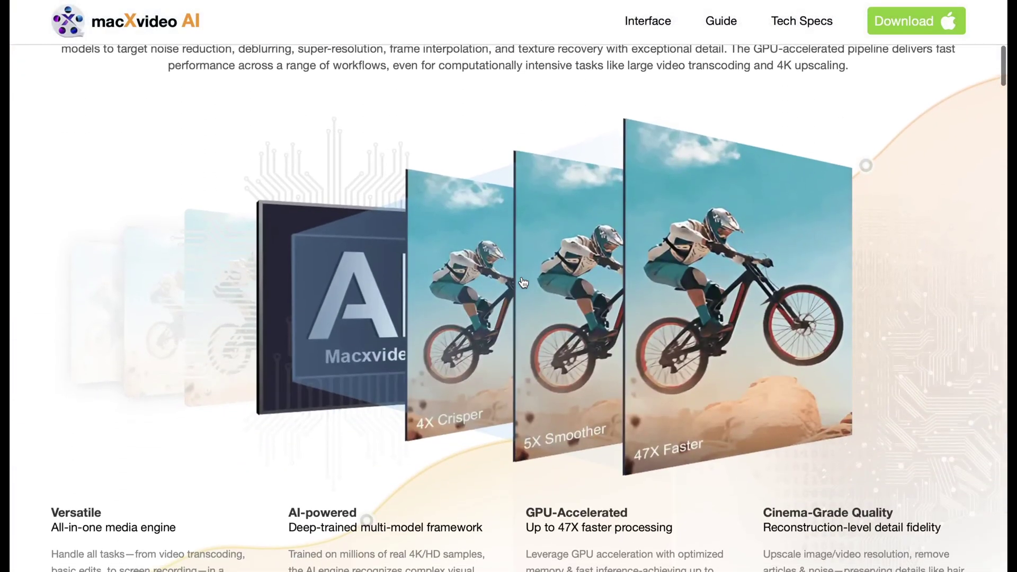
scroll(521, 276, "down", 3)
scroll(521, 276, "down", 5)
scroll(521, 276, "down", 4)
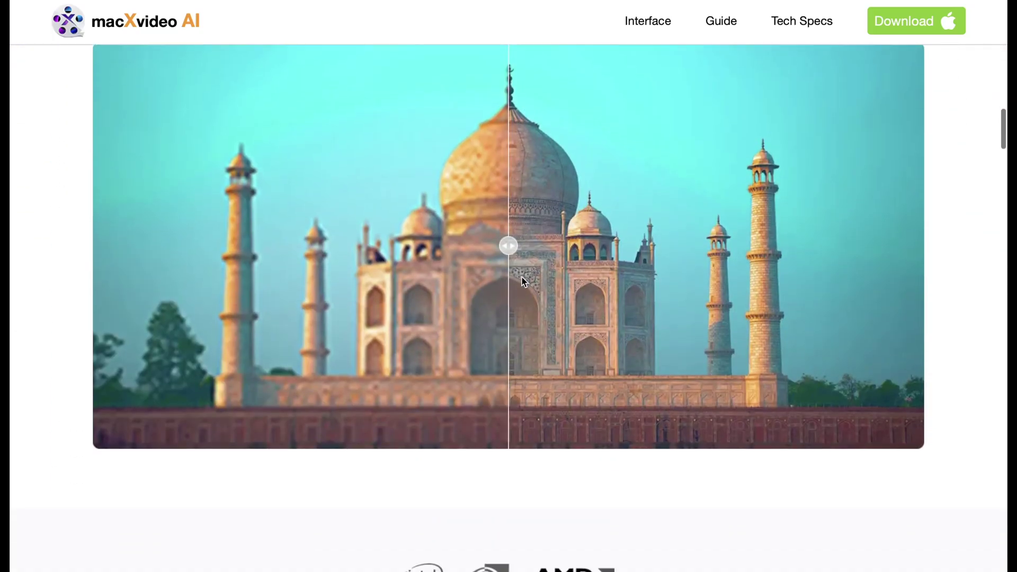
mouse_move(510, 247)
left_mouse_down()
mouse_move(342, 294)
mouse_move(174, 273)
mouse_move(752, 263)
mouse_move(887, 332)
mouse_move(624, 248)
mouse_move(187, 257)
left_mouse_up()
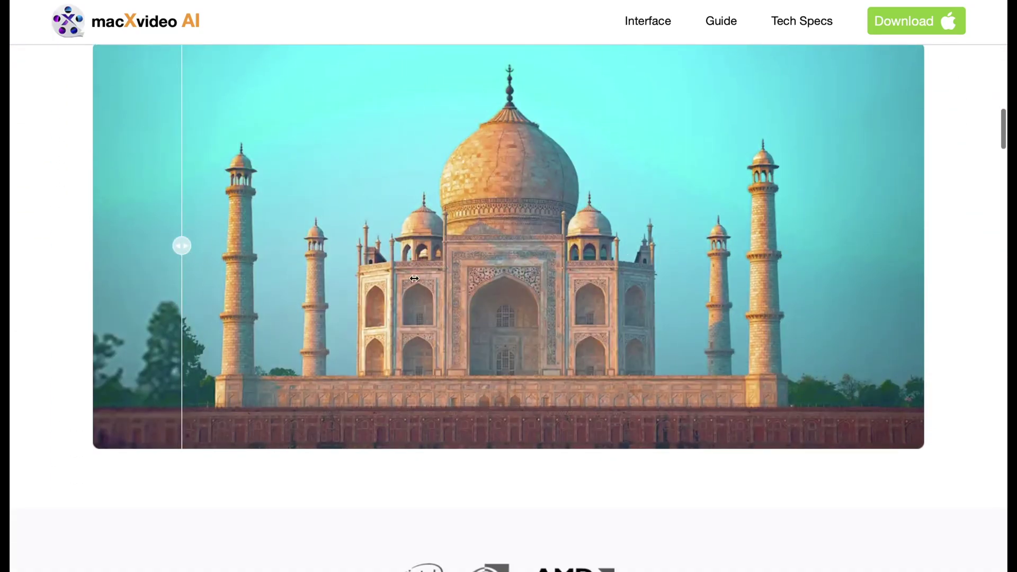
scroll(352, 320, "down", 6)
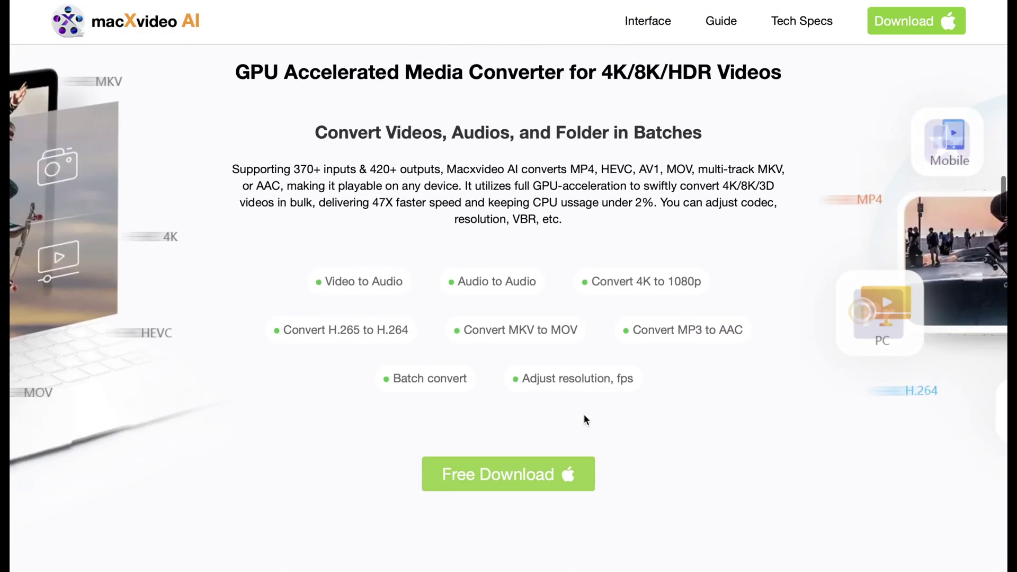
scroll(521, 191, "up", 6)
scroll(521, 192, "up", 5)
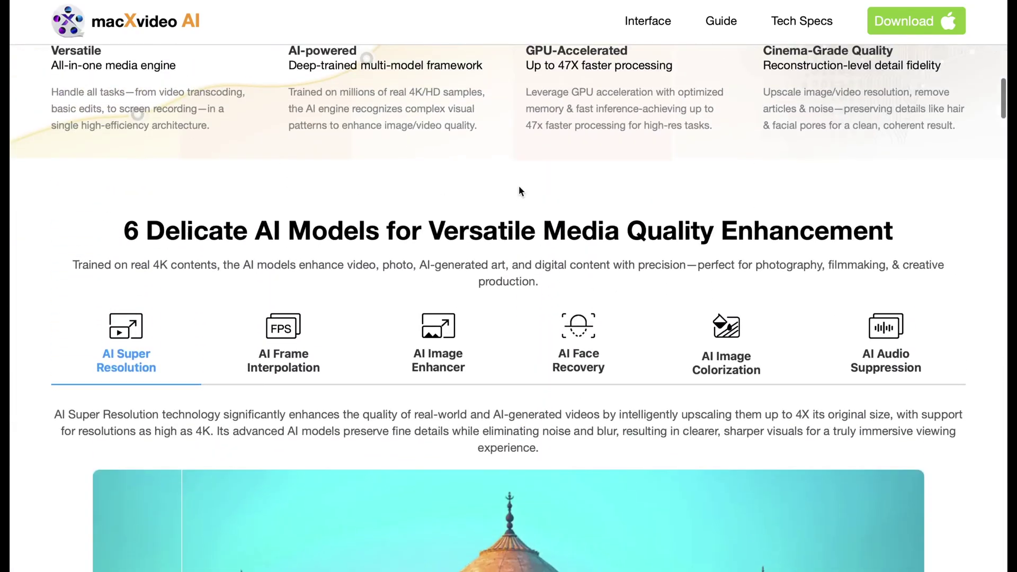
scroll(519, 185, "up", 1)
scroll(526, 131, "up", 10)
scroll(526, 131, "up", 5)
scroll(285, 66, "down", 1)
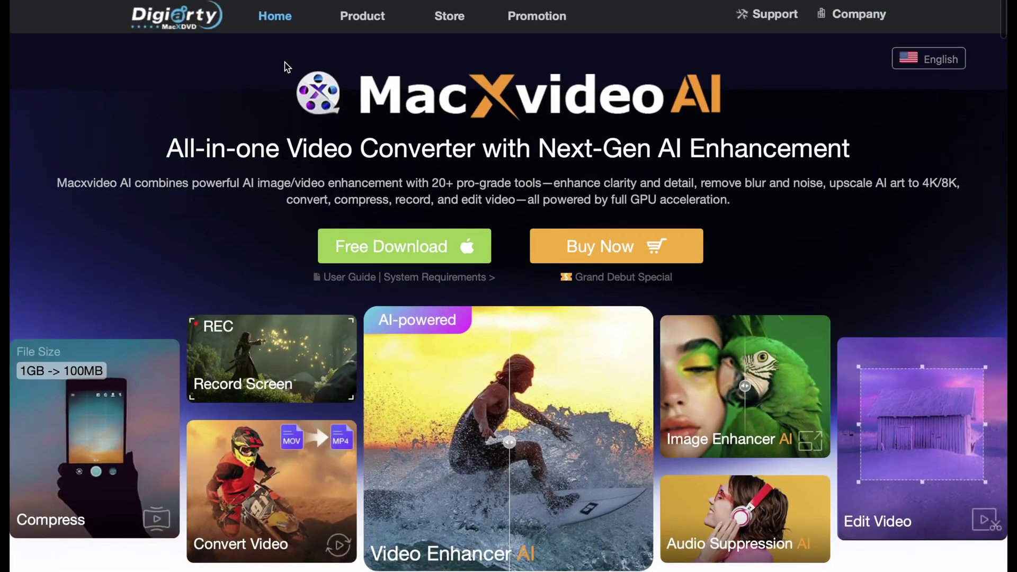